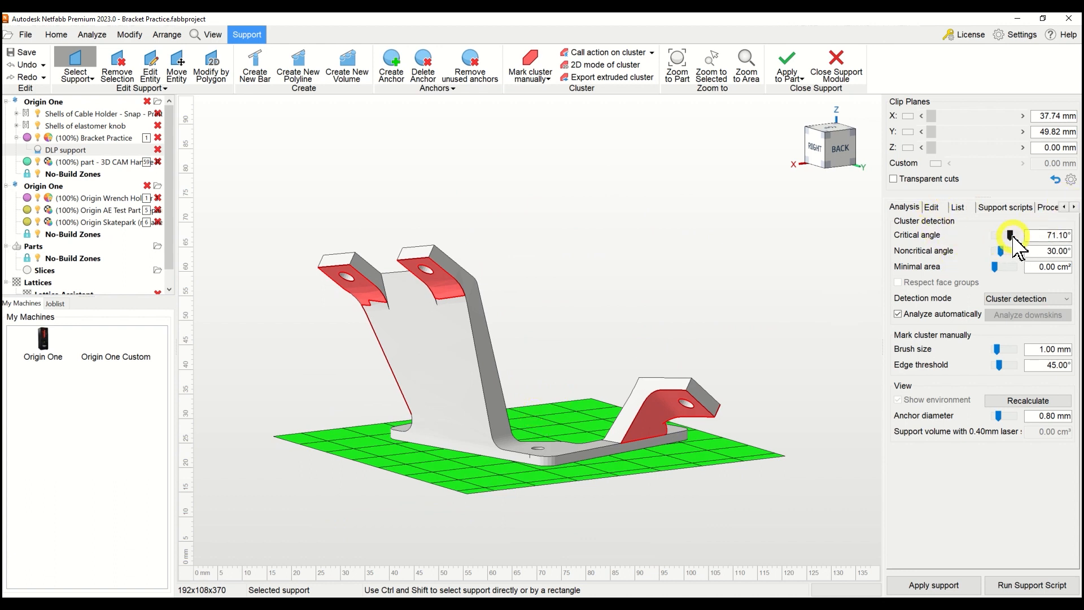
Set the critical angle for cluster detection to 30° and examine the marked overhang edges on the bracket's flanges.
{"action": "left_click_drag", "start_coordinate": [1009, 235], "coordinate": [1001, 235]}
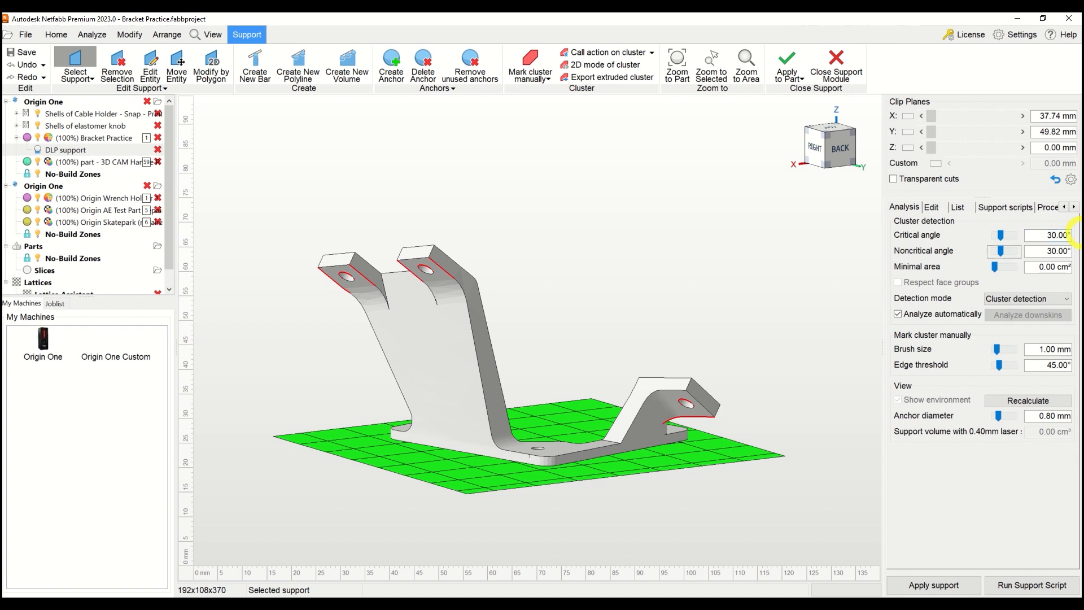
{"action": "left_click", "coordinate": [692, 324]}
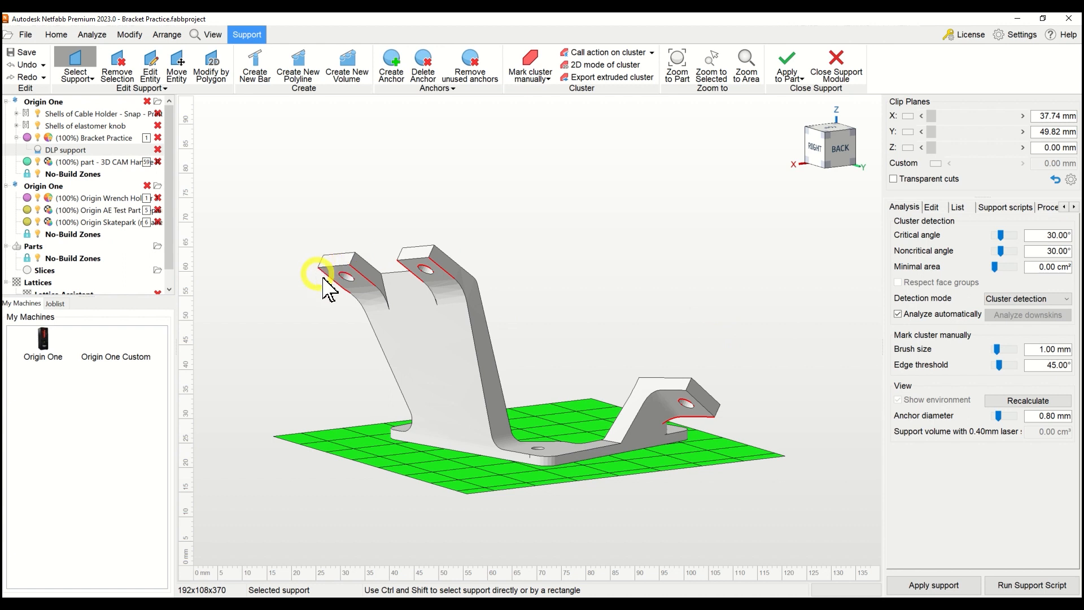
{"action": "right_click_drag", "start_coordinate": [402, 301], "coordinate": [376, 310]}
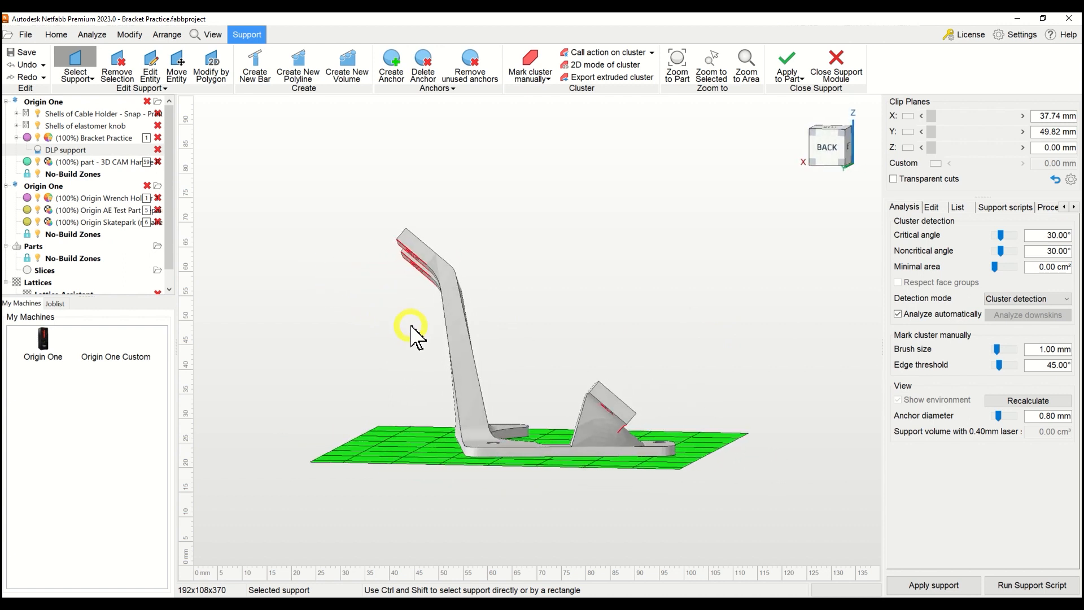
{"action": "mouse_move", "coordinate": [566, 370]}
{"action": "right_mouse_down"}
{"action": "mouse_move", "coordinate": [668, 375]}
{"action": "mouse_move", "coordinate": [706, 434]}
{"action": "mouse_move", "coordinate": [712, 402]}
{"action": "mouse_move", "coordinate": [706, 459]}
{"action": "mouse_move", "coordinate": [694, 428]}
{"action": "mouse_move", "coordinate": [704, 360]}
{"action": "mouse_move", "coordinate": [554, 367]}
{"action": "right_mouse_up"}
{"action": "scroll", "coordinate": [710, 398], "scroll_direction": "up", "scroll_amount": 5}
{"action": "right_click_drag", "start_coordinate": [421, 363], "coordinate": [395, 344]}
{"action": "middle_click_drag", "start_coordinate": [395, 344], "coordinate": [536, 334]}
{"action": "right_click_drag", "start_coordinate": [481, 241], "coordinate": [488, 247]}
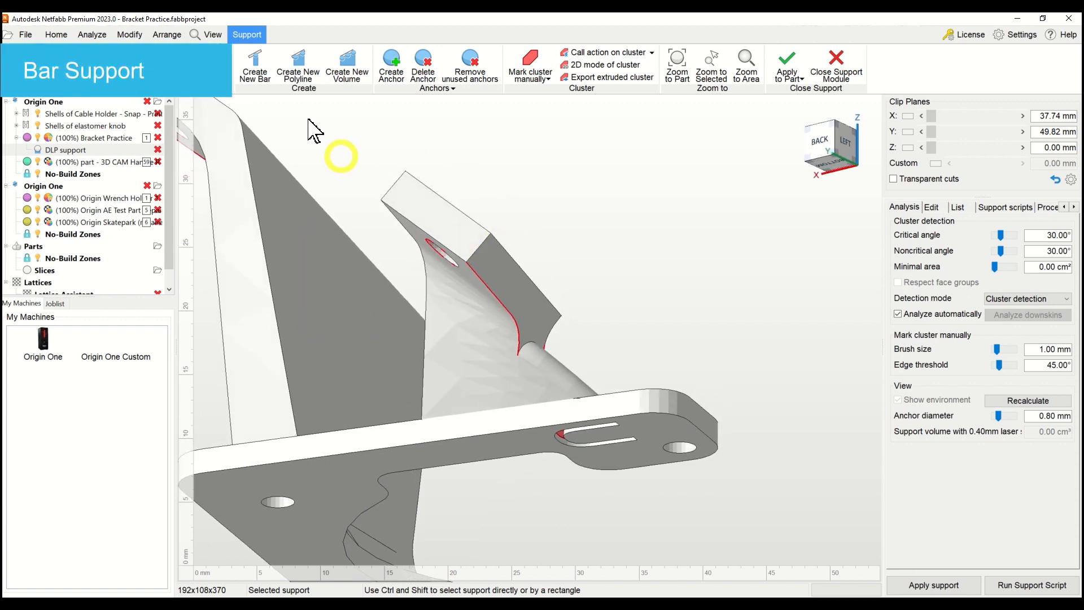
Create a bar support from the red overhang edge of the small angled flange down to the platform.
{"action": "left_click", "coordinate": [255, 63]}
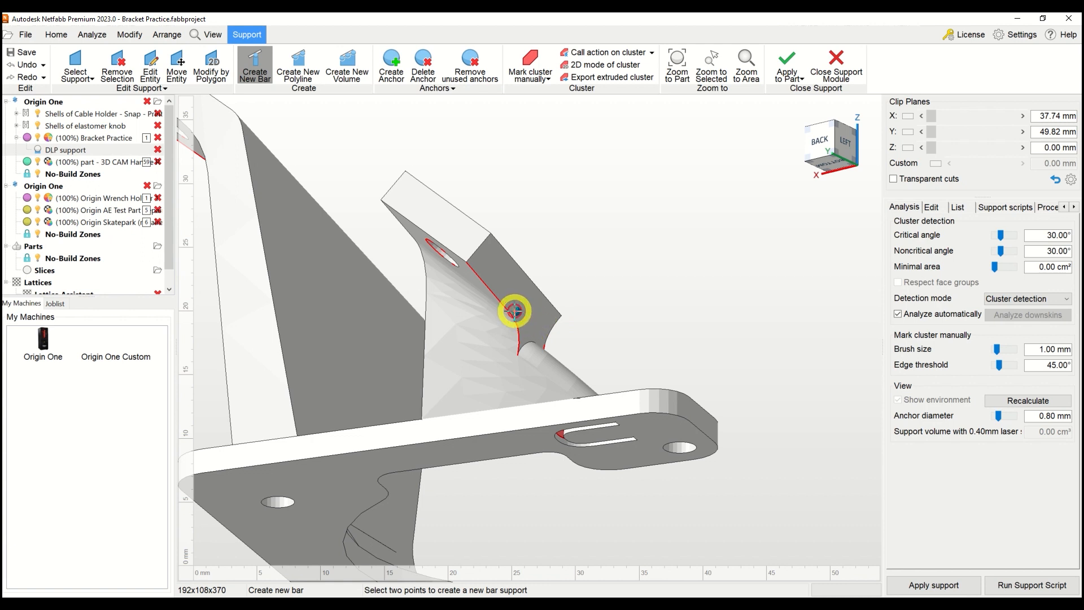
{"action": "scroll", "coordinate": [516, 312], "scroll_direction": "up", "scroll_amount": 5}
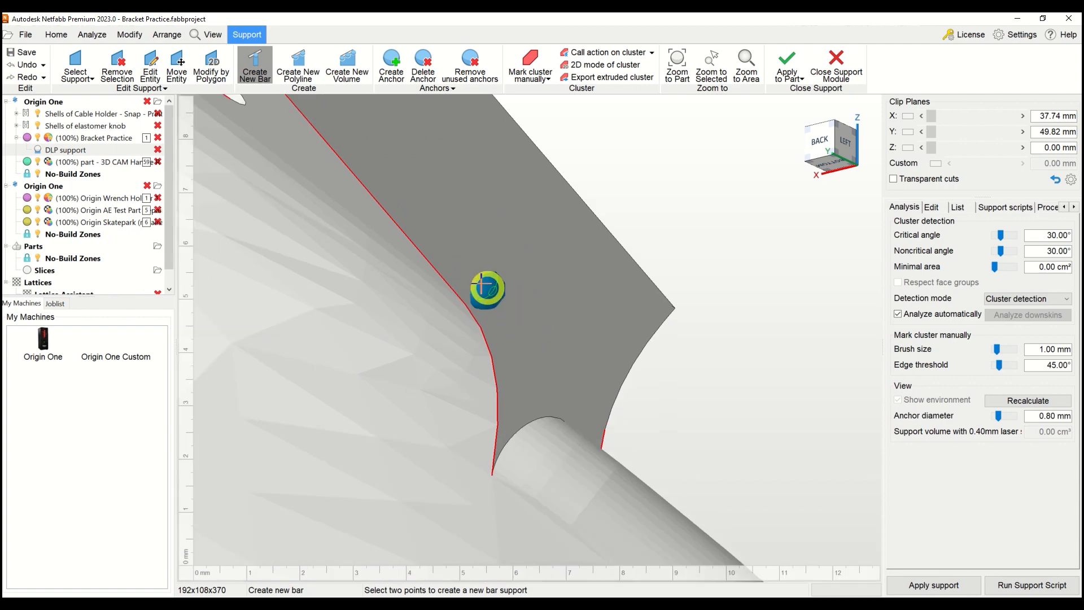
{"action": "scroll", "coordinate": [539, 287], "scroll_direction": "down", "scroll_amount": 4}
{"action": "right_click_drag", "start_coordinate": [542, 288], "coordinate": [547, 160]}
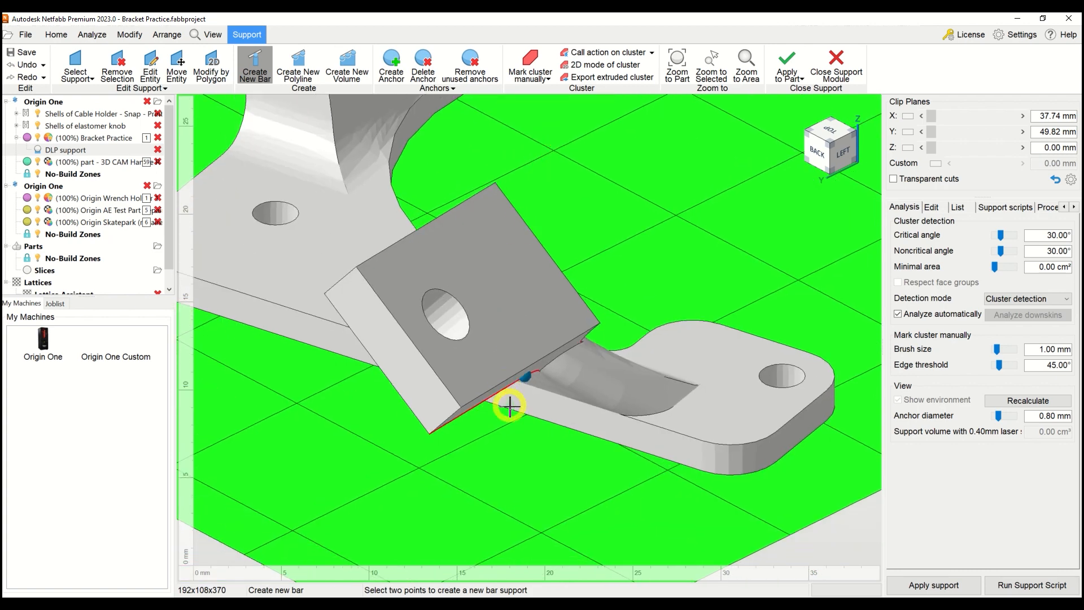
{"action": "left_click", "coordinate": [523, 440]}
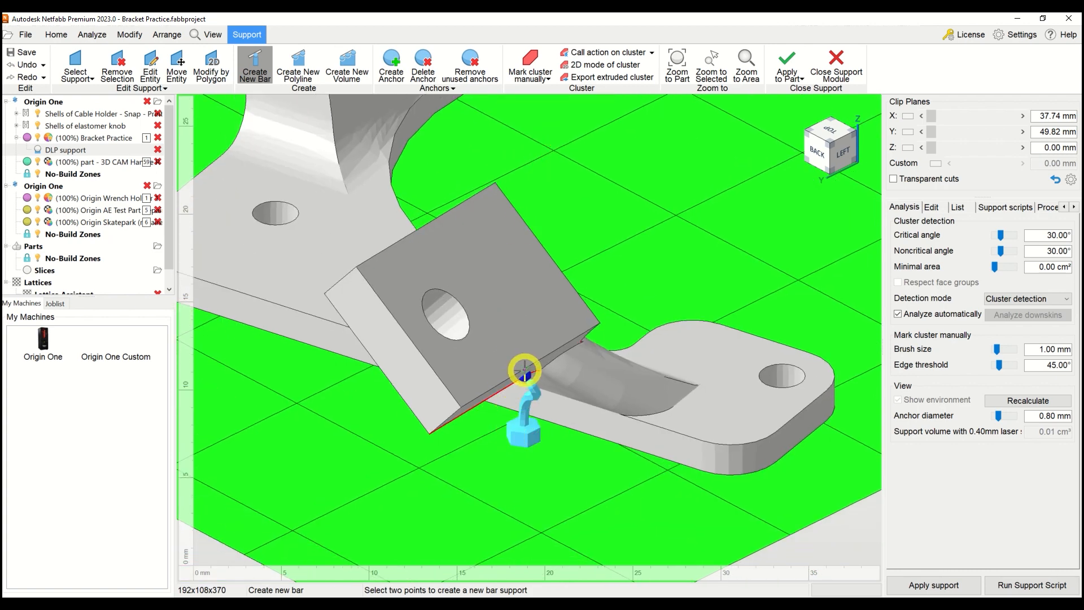
Examine the new bar support from its anchor under the flange down to its pad on the platform.
{"action": "scroll", "coordinate": [519, 374], "scroll_direction": "up", "scroll_amount": 2}
{"action": "scroll", "coordinate": [520, 373], "scroll_direction": "up", "scroll_amount": 2}
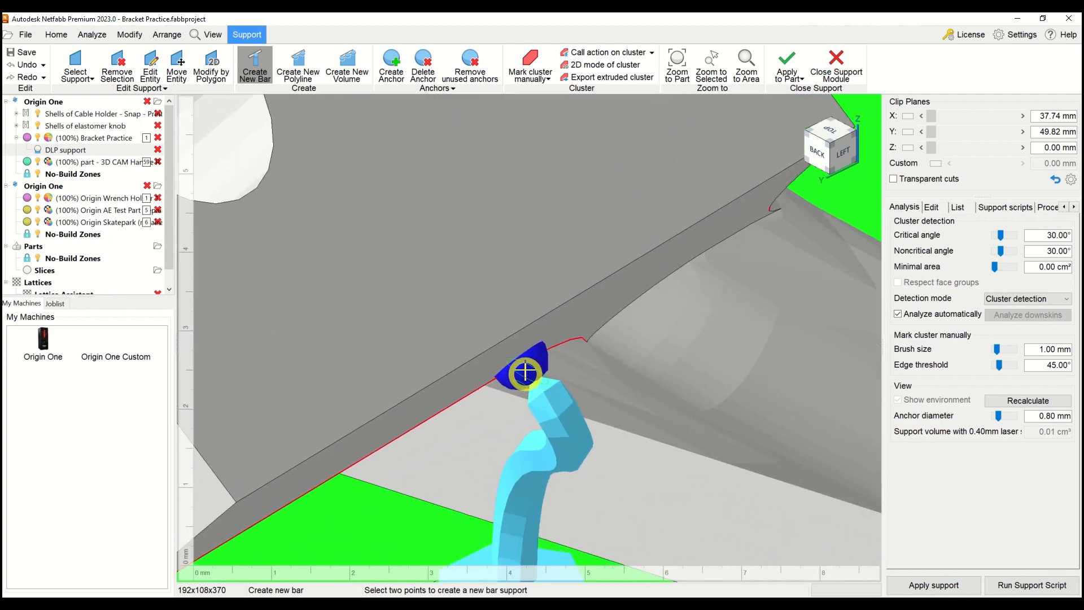
{"action": "scroll", "coordinate": [521, 371], "scroll_direction": "up", "scroll_amount": 1}
{"action": "right_click_drag", "start_coordinate": [522, 370], "coordinate": [525, 357]}
{"action": "middle_click_drag", "start_coordinate": [527, 303], "coordinate": [523, 359]}
{"action": "right_click_drag", "start_coordinate": [538, 333], "coordinate": [574, 317]}
{"action": "middle_click_drag", "start_coordinate": [641, 286], "coordinate": [239, 421]}
{"action": "middle_click_drag", "start_coordinate": [537, 273], "coordinate": [458, 321]}
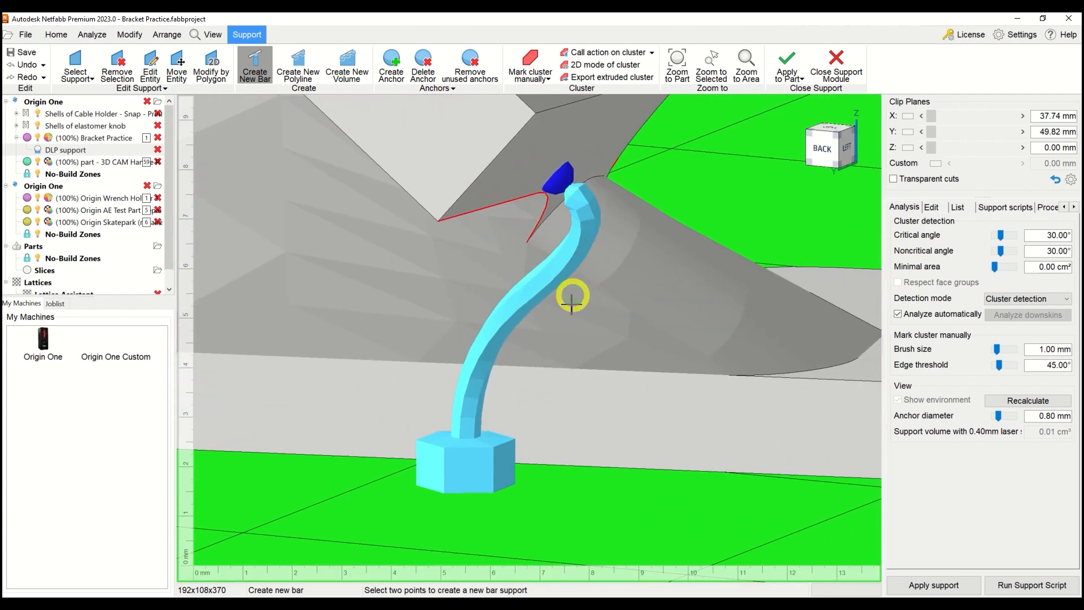
Set the bar's Right Angle on part option to No and return to the cluster analysis settings.
{"action": "left_click", "coordinate": [931, 207]}
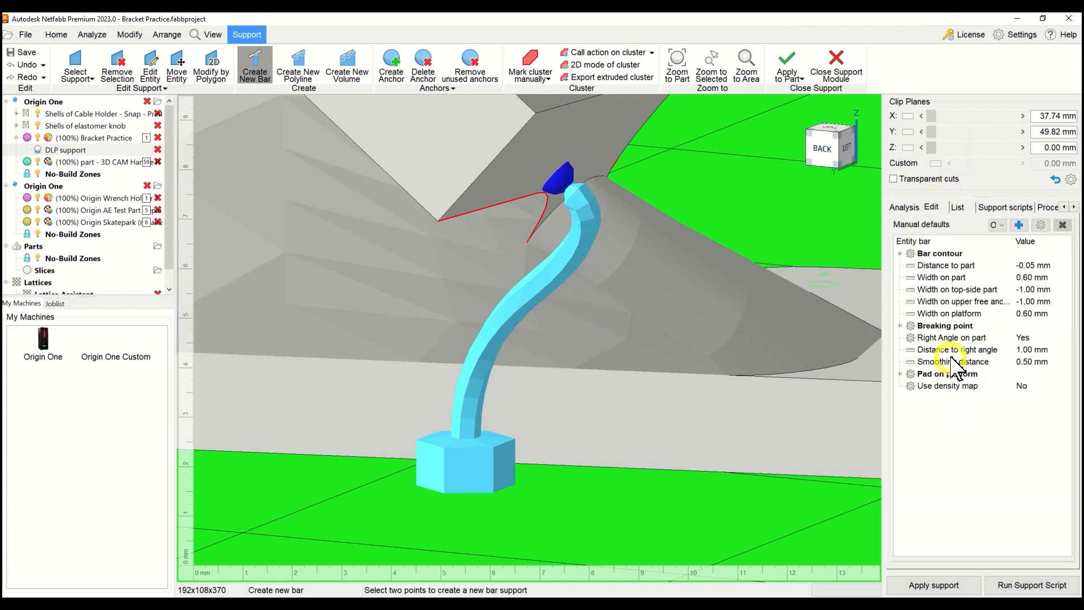
{"action": "left_click", "coordinate": [1022, 338]}
{"action": "left_click", "coordinate": [1025, 337]}
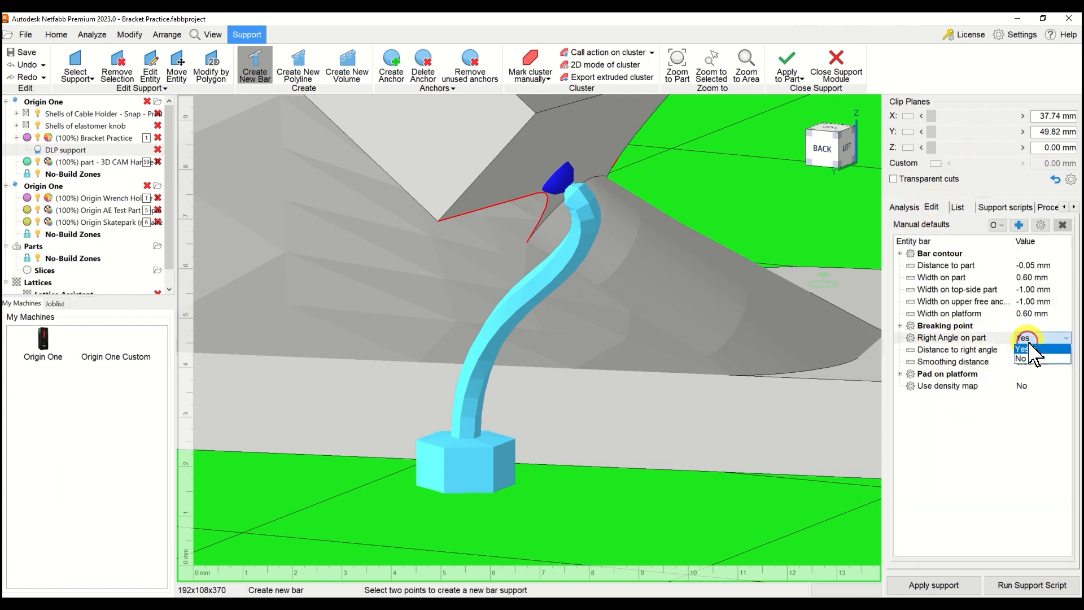
{"action": "left_click", "coordinate": [1022, 359]}
{"action": "left_click", "coordinate": [902, 206]}
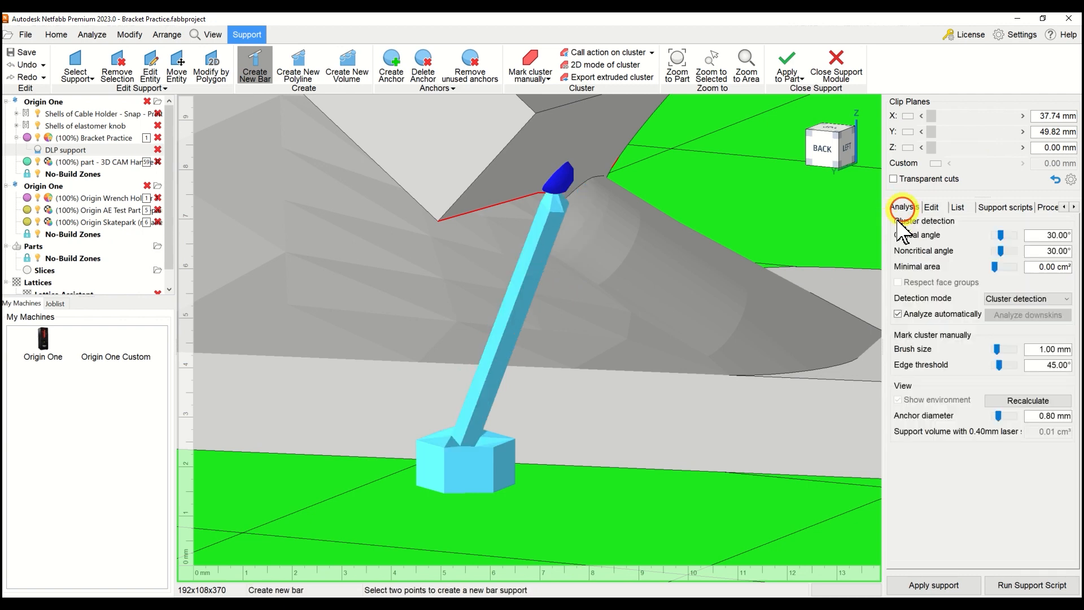
Leave bar creation and move the bar's lower anchor from the platform onto the bracket itself.
{"action": "right_click_drag", "start_coordinate": [565, 305], "coordinate": [578, 484]}
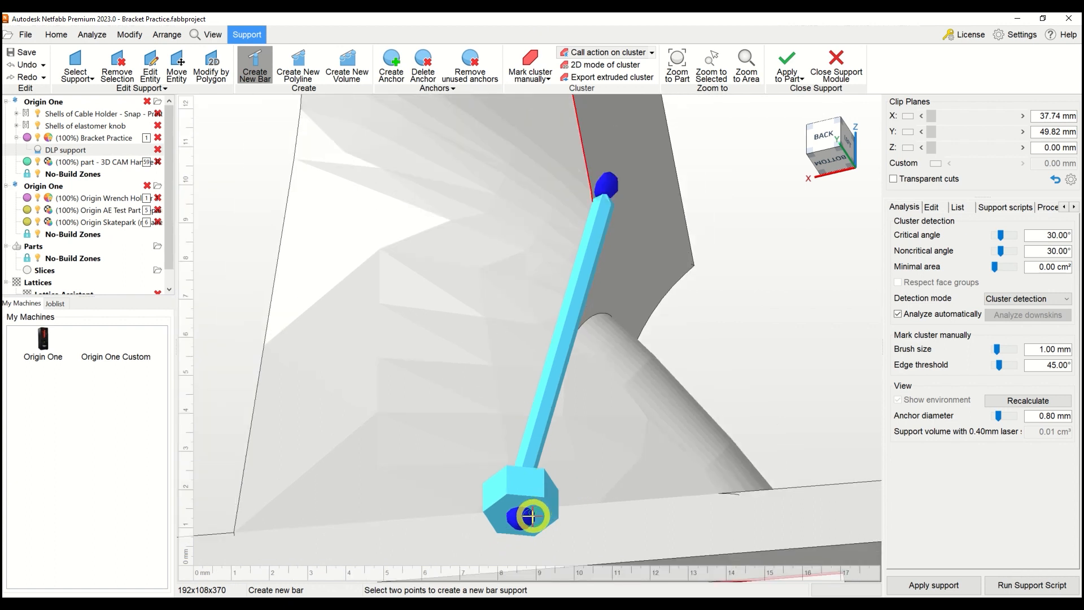
{"action": "key", "text": "Escape"}
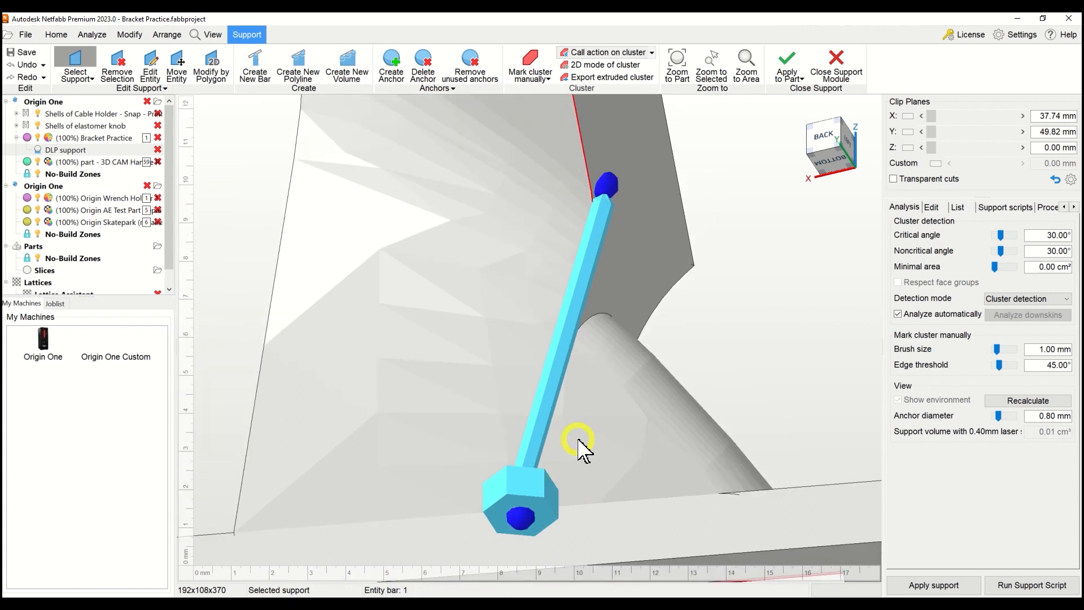
{"action": "left_click", "coordinate": [526, 517]}
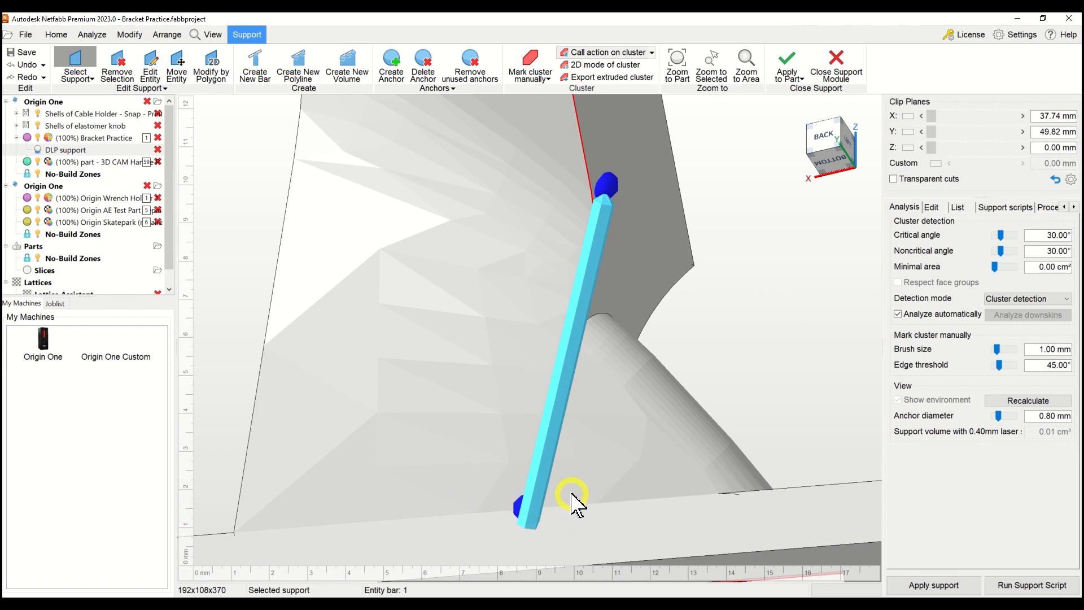
Examine the part-to-part bar from below and from the side, checking where both anchors meet the bracket.
{"action": "scroll", "coordinate": [565, 469], "scroll_direction": "down", "scroll_amount": 2}
{"action": "right_click_drag", "start_coordinate": [560, 466], "coordinate": [583, 388]}
{"action": "middle_click_drag", "start_coordinate": [649, 479], "coordinate": [556, 337]}
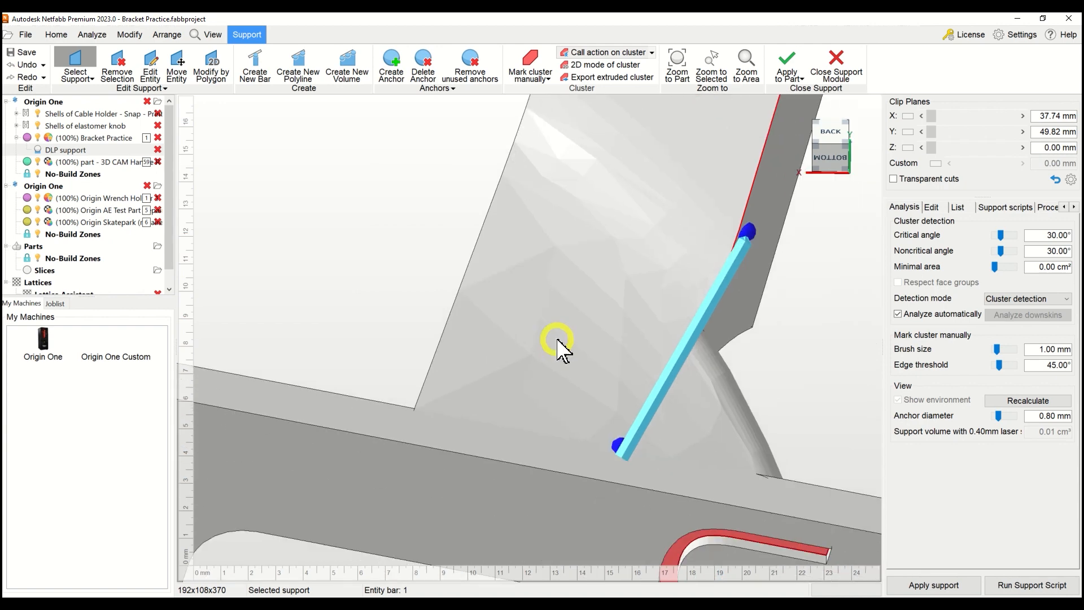
{"action": "scroll", "coordinate": [557, 340], "scroll_direction": "down", "scroll_amount": 2}
{"action": "right_click_drag", "start_coordinate": [637, 302], "coordinate": [833, 240]}
{"action": "right_click_drag", "start_coordinate": [754, 260], "coordinate": [677, 324]}
{"action": "middle_click_drag", "start_coordinate": [606, 439], "coordinate": [608, 145]}
{"action": "right_click_drag", "start_coordinate": [607, 145], "coordinate": [609, 160]}
{"action": "middle_click_drag", "start_coordinate": [622, 265], "coordinate": [602, 261]}
{"action": "scroll", "coordinate": [612, 237], "scroll_direction": "up", "scroll_amount": 3}
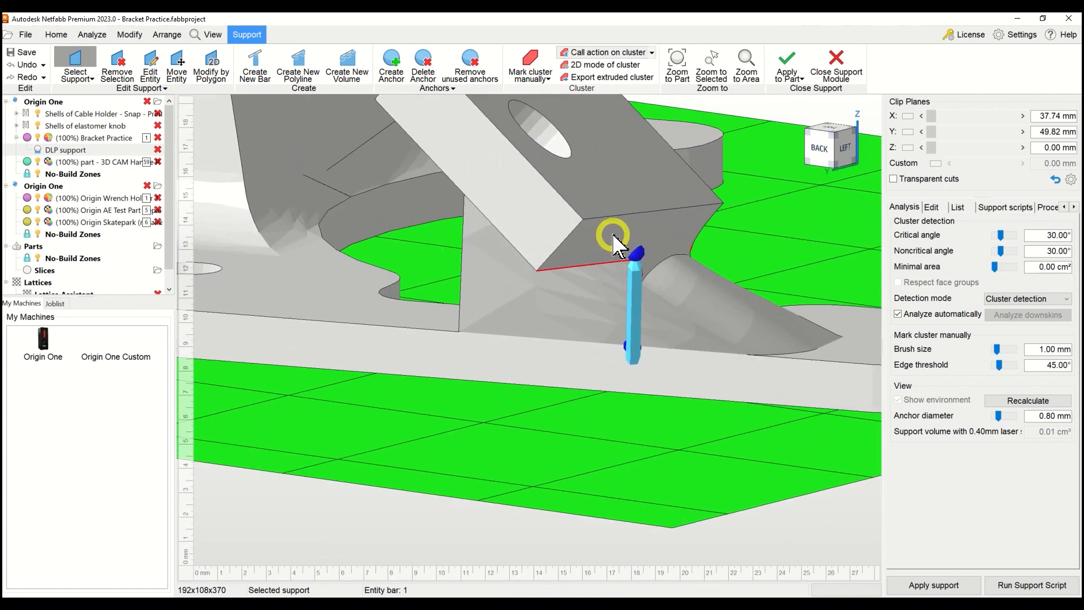
{"action": "right_click_drag", "start_coordinate": [525, 185], "coordinate": [508, 195]}
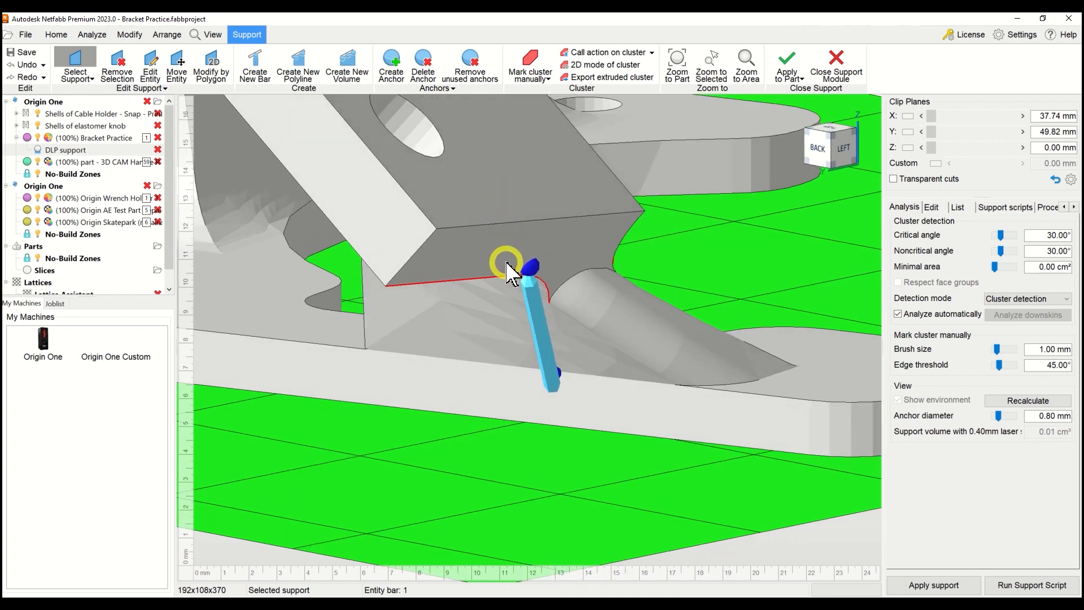
Create three more bar supports along the small flange's overhang edge, running down to the platform, with the last at the corner.
{"action": "left_click", "coordinate": [254, 67]}
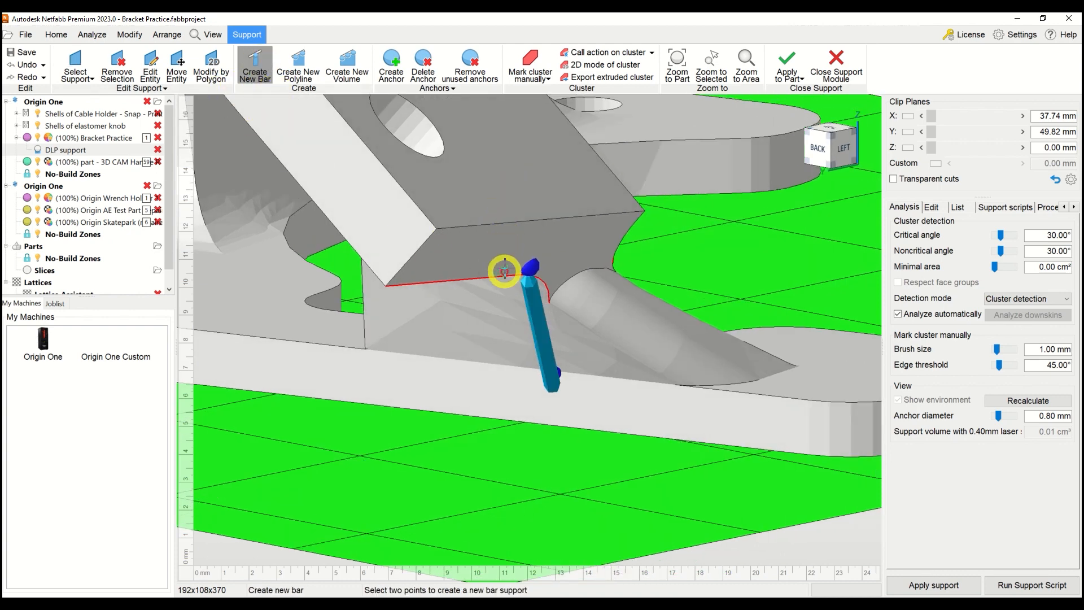
{"action": "left_click", "coordinate": [502, 267]}
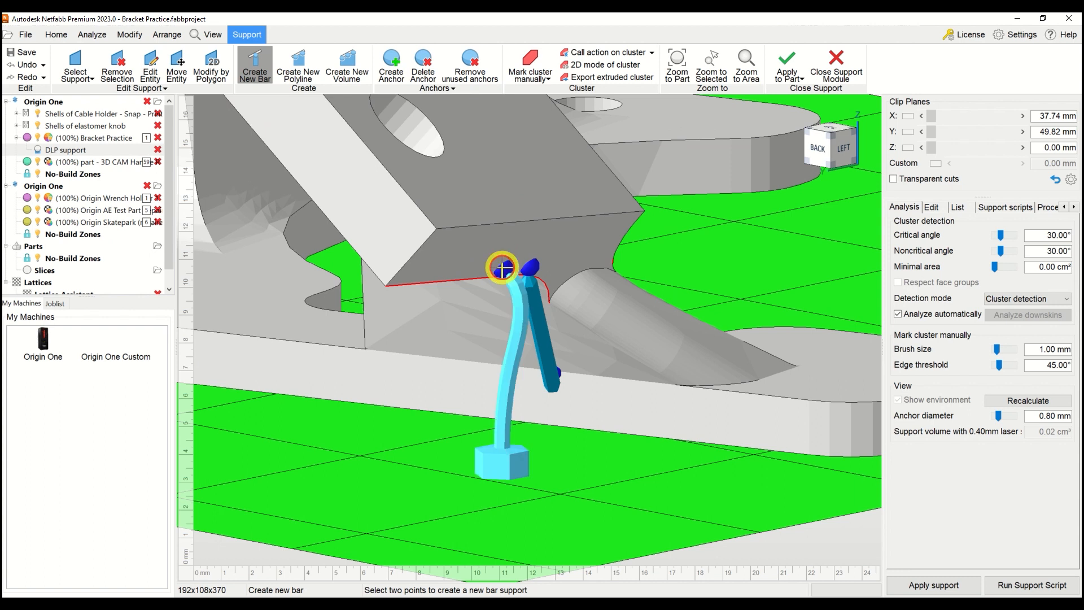
{"action": "left_click", "coordinate": [464, 273]}
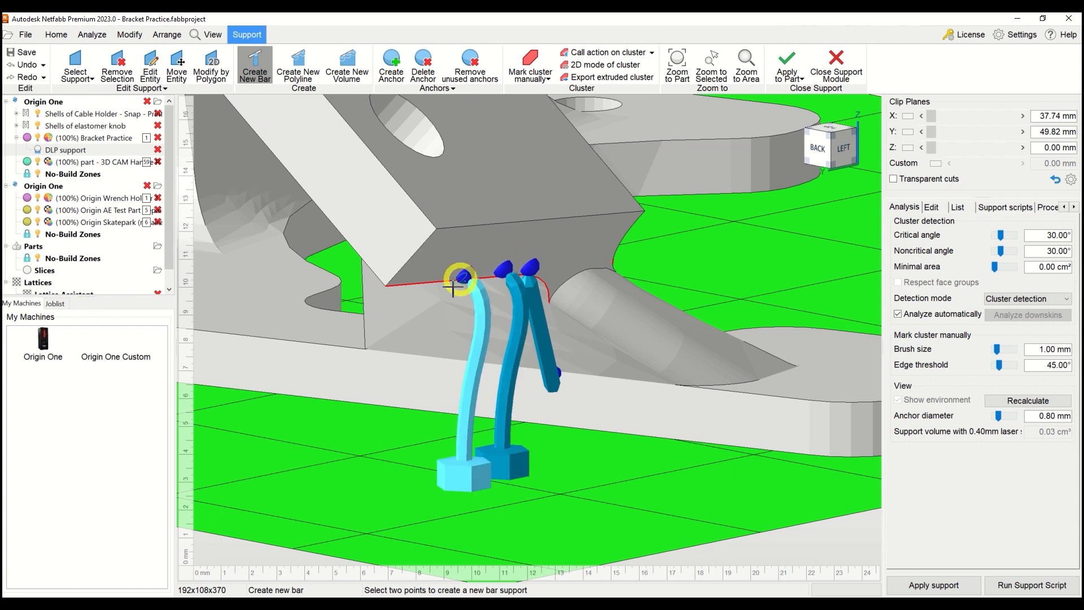
{"action": "left_click", "coordinate": [396, 281]}
{"action": "left_click", "coordinate": [402, 277]}
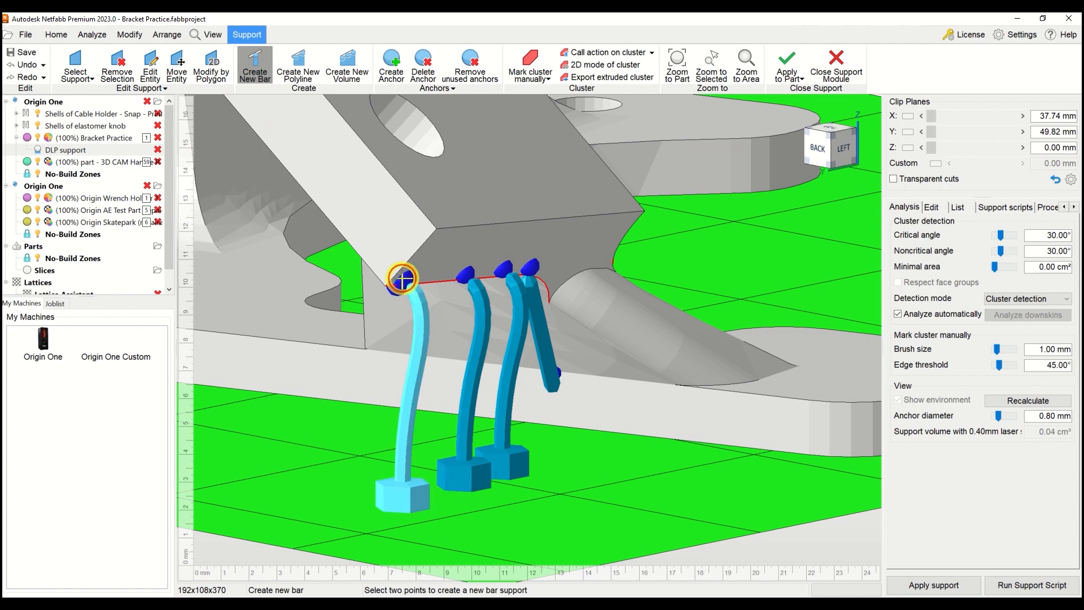
{"action": "scroll", "coordinate": [477, 347], "scroll_direction": "down", "scroll_amount": 3}
{"action": "right_click_drag", "start_coordinate": [478, 348], "coordinate": [448, 353]}
{"action": "middle_click_drag", "start_coordinate": [448, 353], "coordinate": [582, 325]}
{"action": "scroll", "coordinate": [583, 327], "scroll_direction": "up", "scroll_amount": 3}
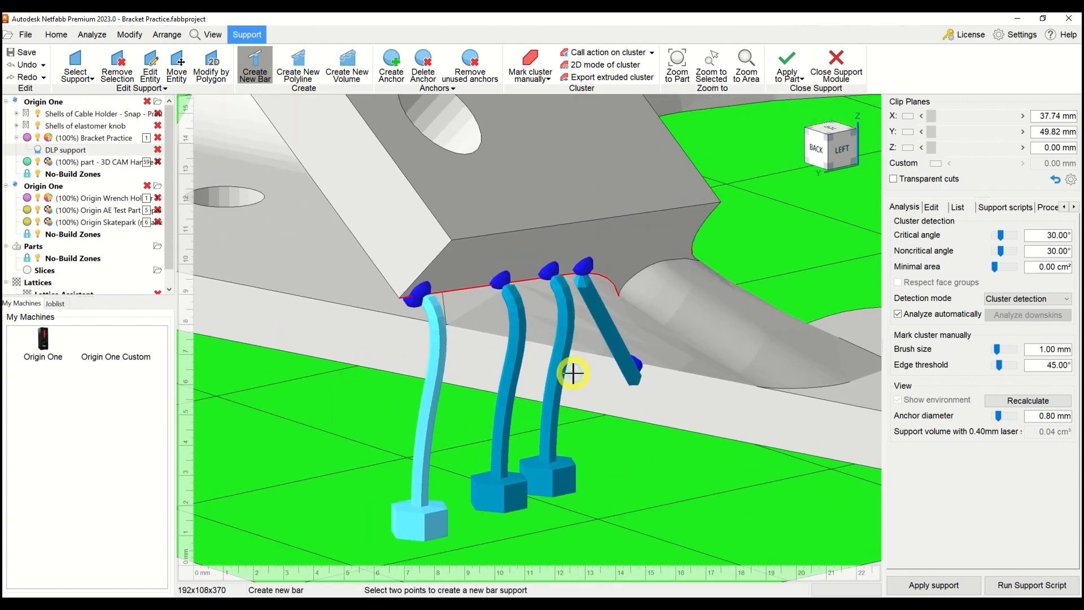
{"action": "key", "text": "Escape"}
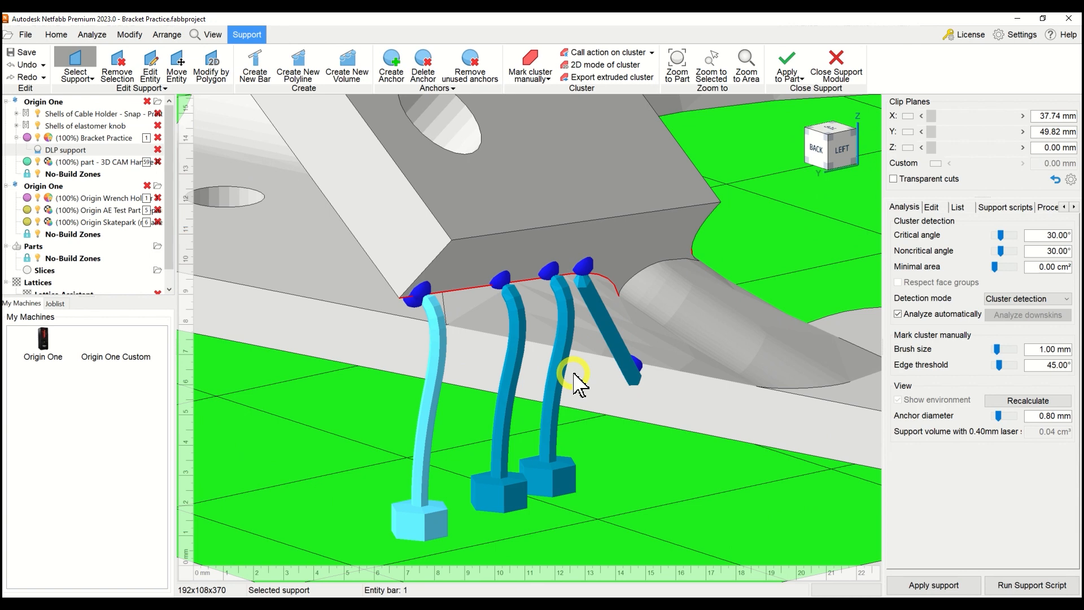
Delete the slanted bar that is anchored to the bracket, and undo the deletion.
{"action": "left_click", "coordinate": [615, 336]}
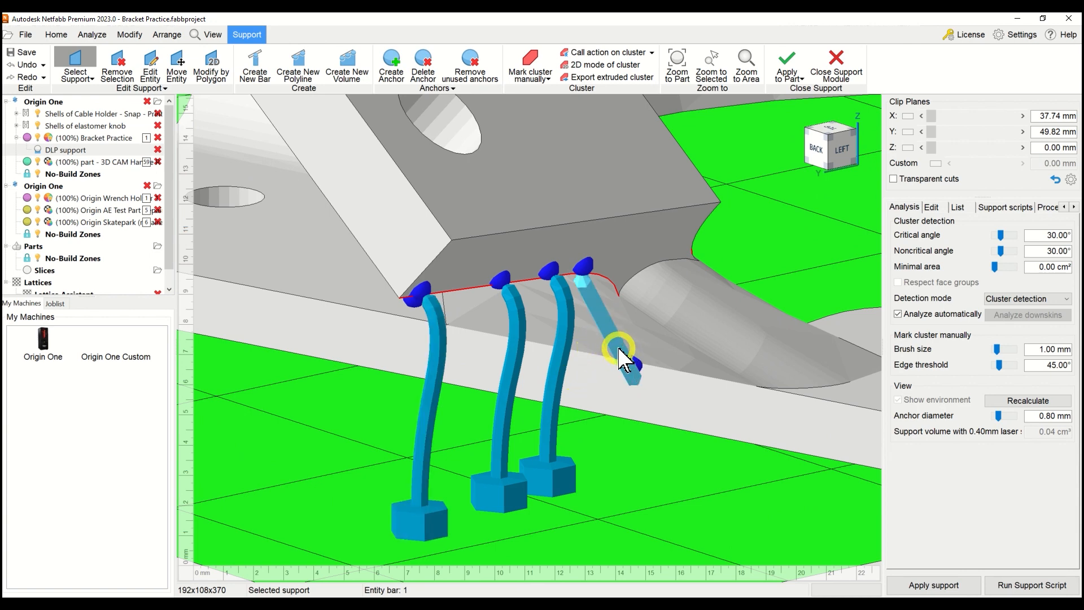
{"action": "key", "text": "Delete"}
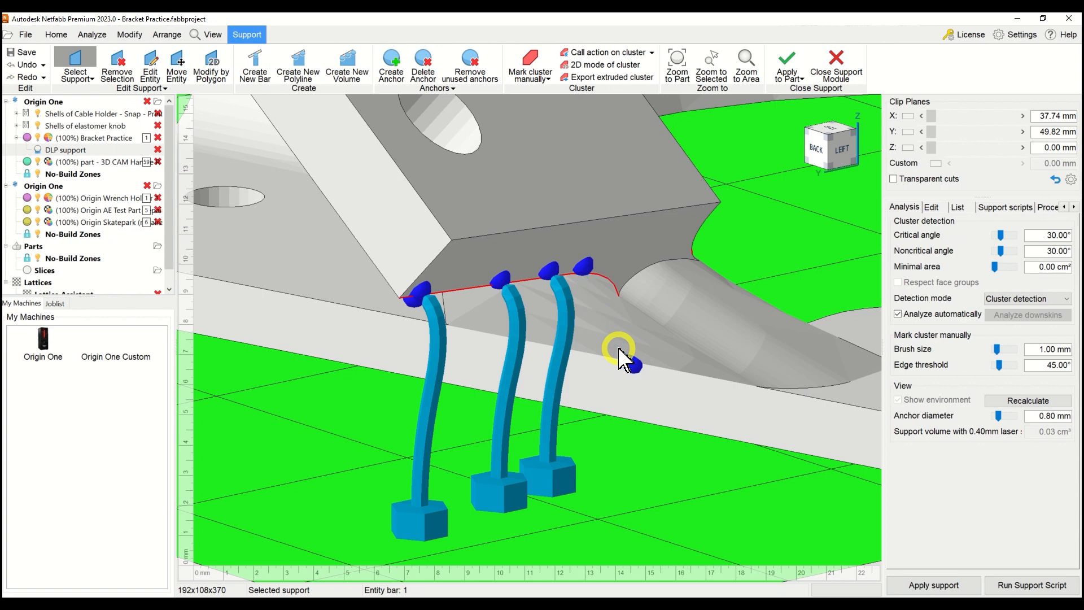
{"action": "key", "text": "ctrl+z"}
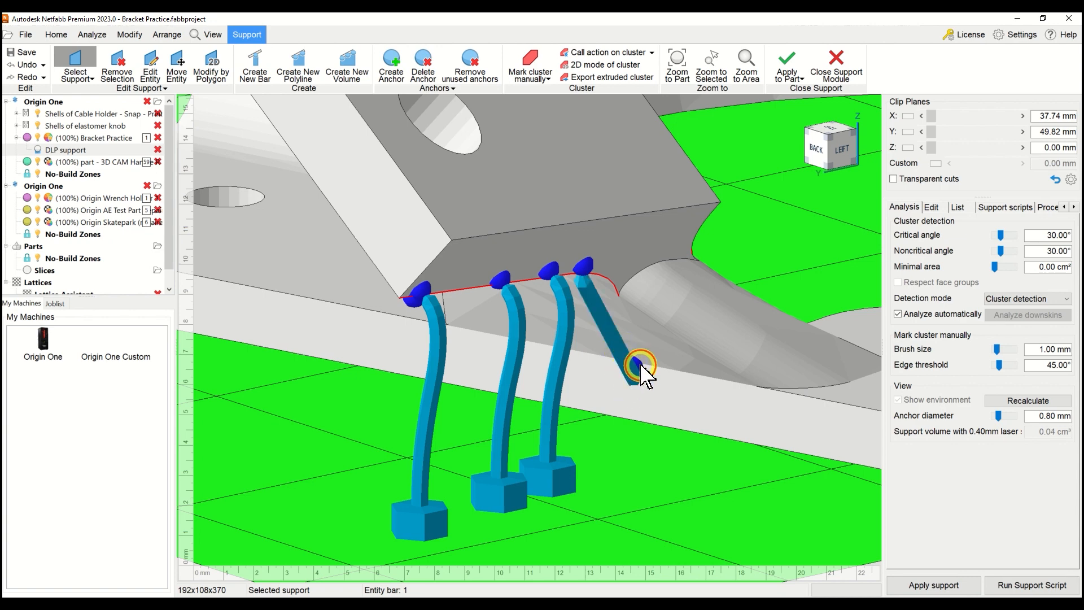
Move the slanted bar's lower anchor onto the platform and shift its upper anchor slightly along the overhang edge.
{"action": "left_click_drag", "start_coordinate": [643, 364], "coordinate": [639, 383]}
{"action": "left_click_drag", "start_coordinate": [639, 420], "coordinate": [611, 471]}
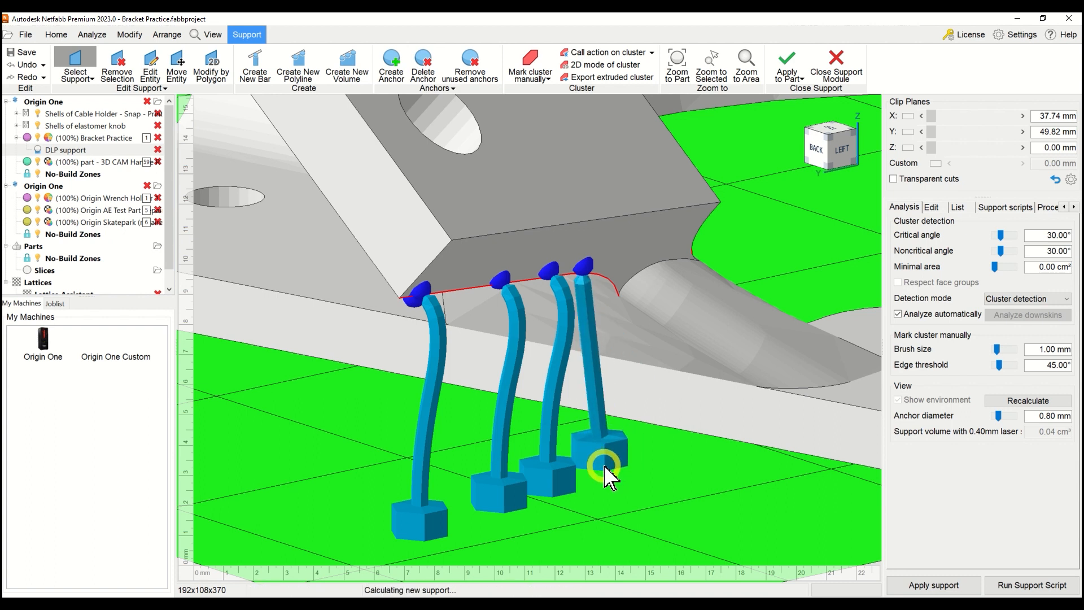
{"action": "left_click", "coordinate": [595, 367]}
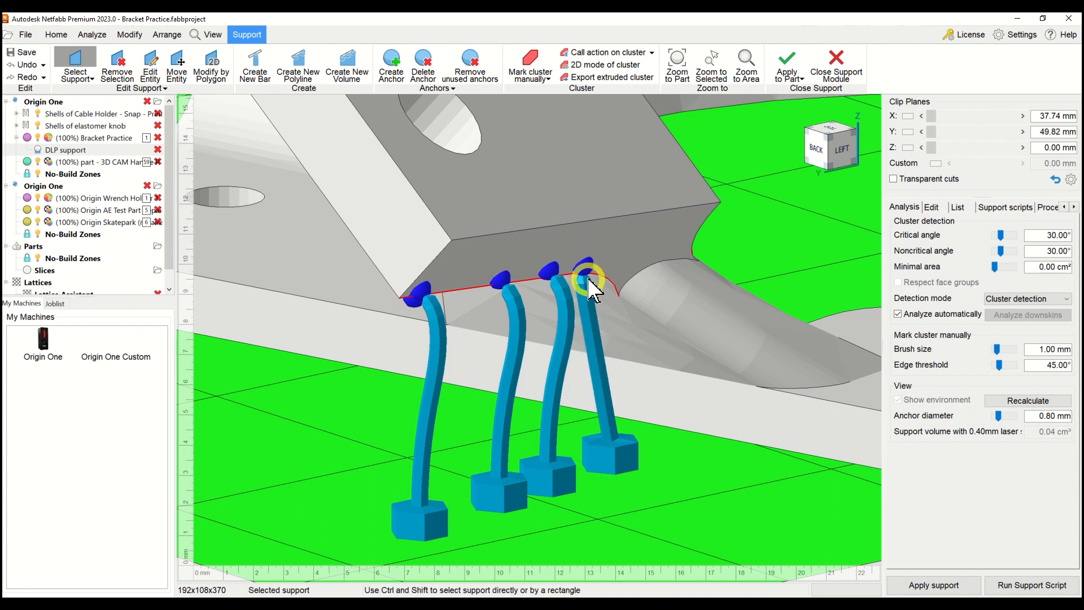
{"action": "left_click_drag", "start_coordinate": [584, 269], "coordinate": [600, 273]}
Shift the upper anchor of the second bar from the flange's corner along the overhang edge towards that corner.
{"action": "scroll", "coordinate": [541, 405], "scroll_direction": "down", "scroll_amount": 3}
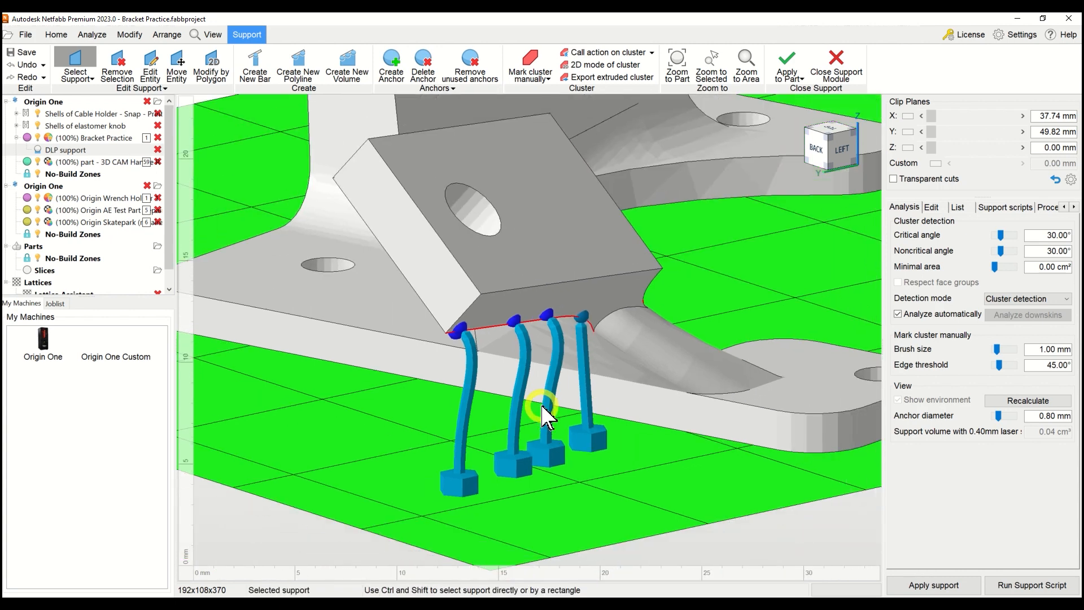
{"action": "right_click_drag", "start_coordinate": [528, 380], "coordinate": [573, 381]}
{"action": "right_click_drag", "start_coordinate": [736, 364], "coordinate": [557, 383]}
{"action": "right_click_drag", "start_coordinate": [680, 376], "coordinate": [628, 395]}
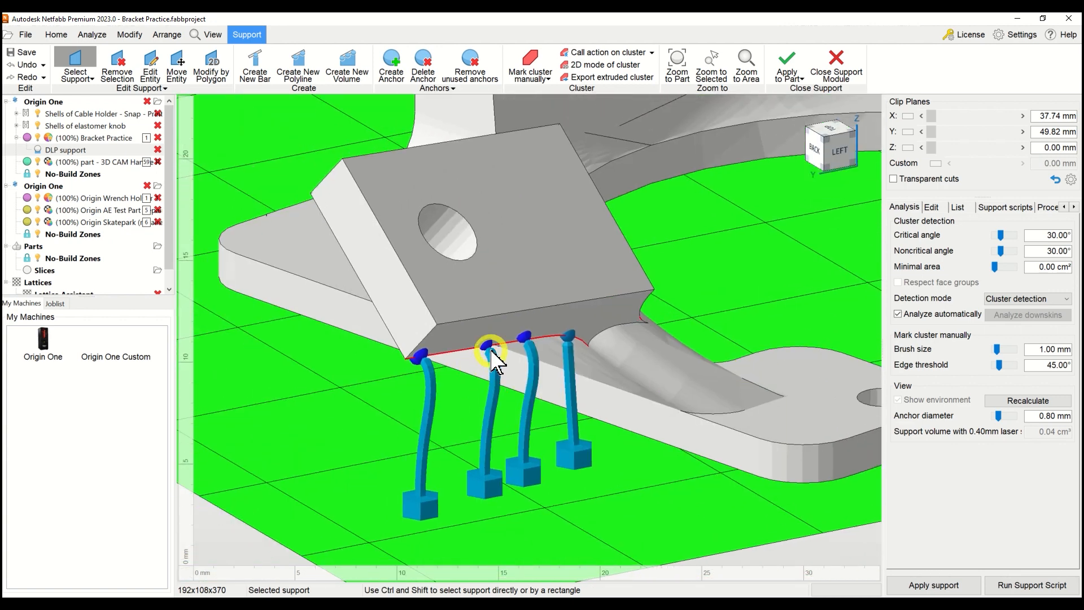
{"action": "left_click_drag", "start_coordinate": [487, 345], "coordinate": [473, 346]}
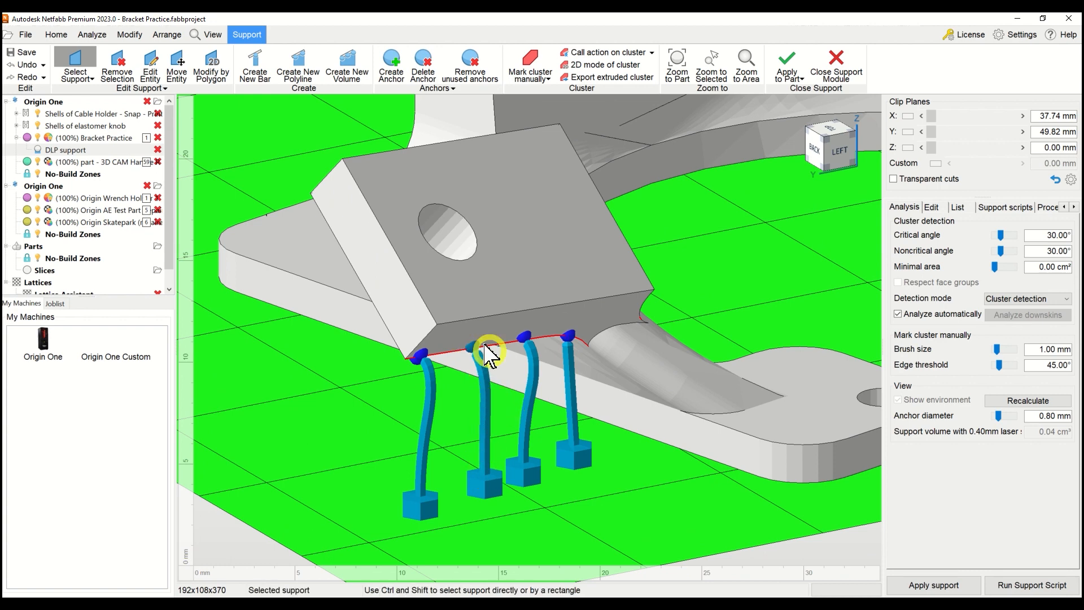
Set the displayed anchor diameter to 0.88 mm for the supports under the small flange.
{"action": "scroll", "coordinate": [477, 339], "scroll_direction": "up", "scroll_amount": 4}
{"action": "middle_click_drag", "start_coordinate": [479, 337], "coordinate": [483, 293]}
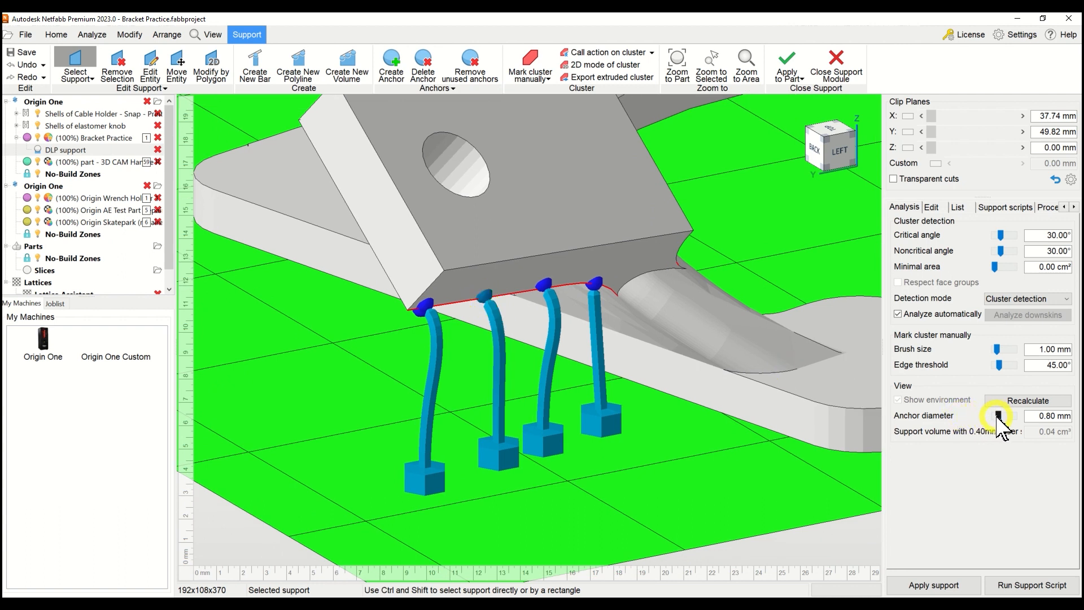
{"action": "left_click_drag", "start_coordinate": [996, 418], "coordinate": [999, 424]}
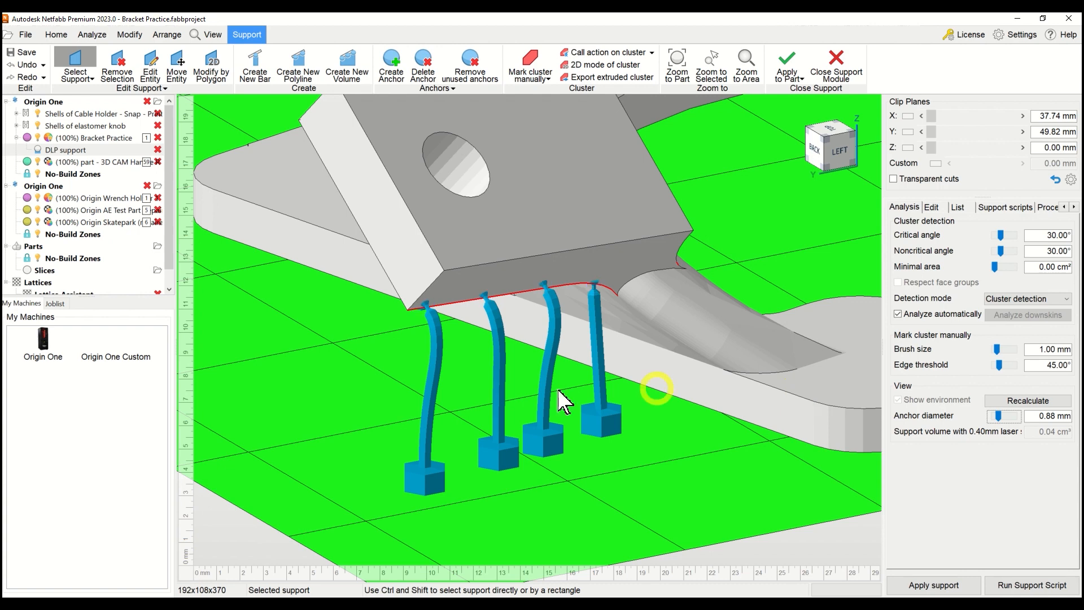
Shift the upper anchors of the three curved bars slightly along the overhang edge towards the flange's corner.
{"action": "scroll", "coordinate": [469, 294], "scroll_direction": "up", "scroll_amount": 4}
{"action": "scroll", "coordinate": [469, 293], "scroll_direction": "up", "scroll_amount": 4}
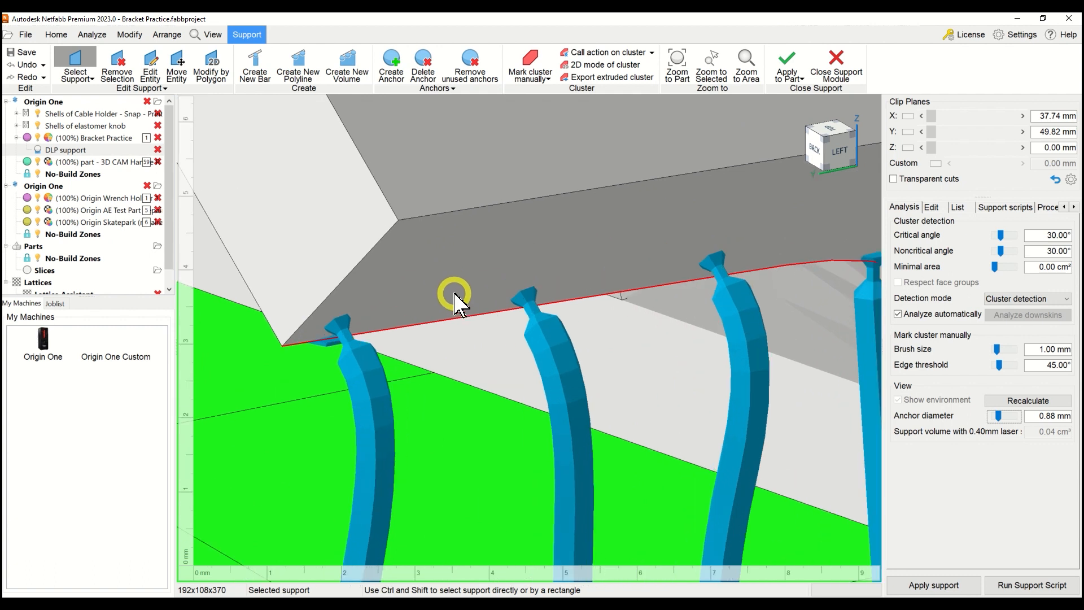
{"action": "right_click", "coordinate": [639, 299]}
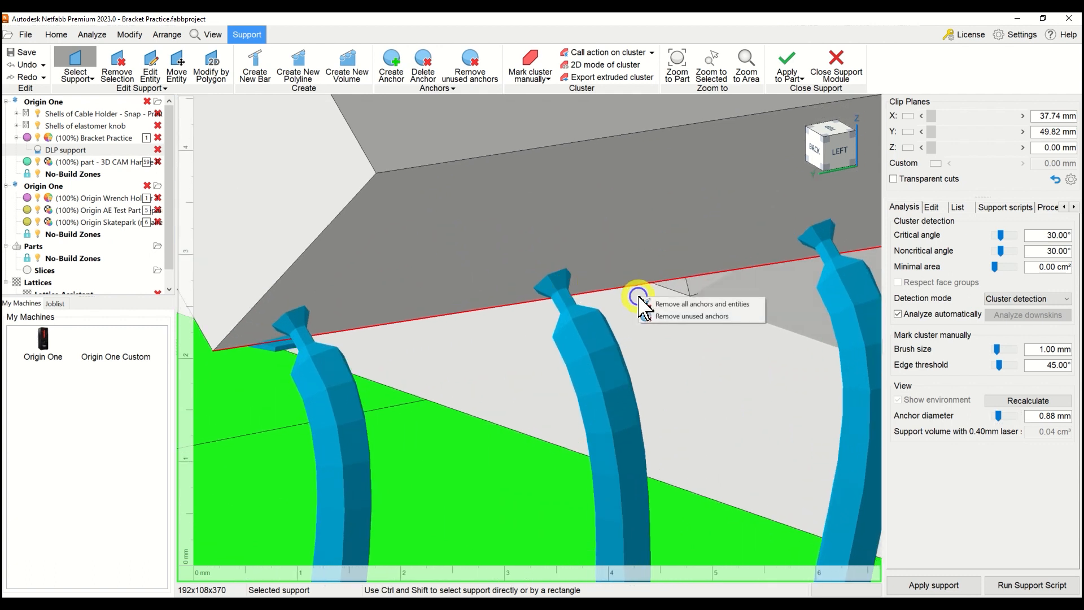
{"action": "left_click", "coordinate": [651, 261]}
{"action": "middle_click_drag", "start_coordinate": [652, 260], "coordinate": [555, 229]}
{"action": "middle_click_drag", "start_coordinate": [621, 254], "coordinate": [623, 255]}
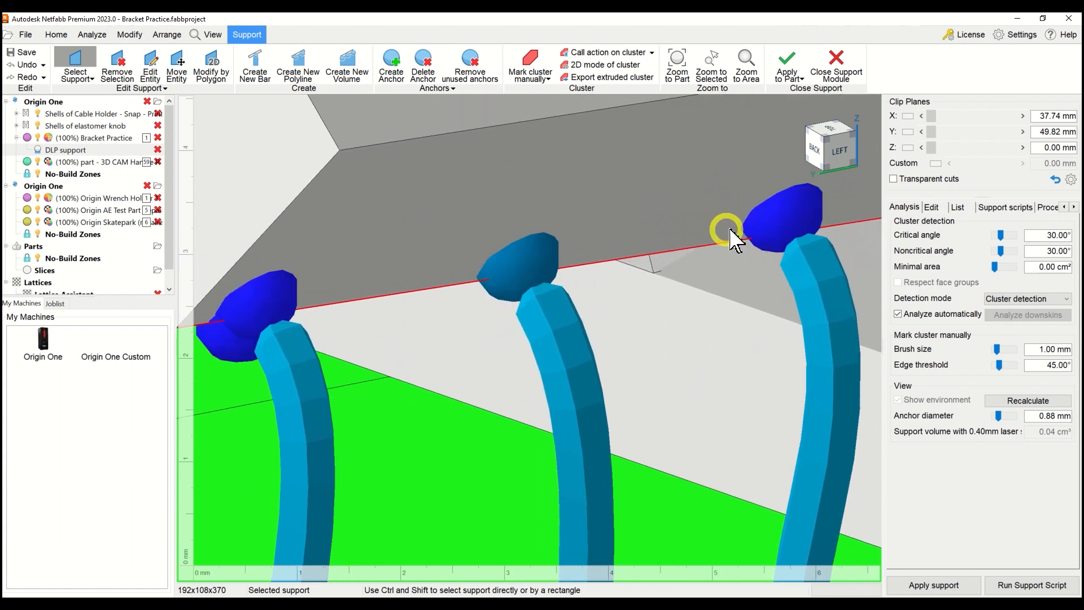
{"action": "left_click_drag", "start_coordinate": [789, 221], "coordinate": [779, 229]}
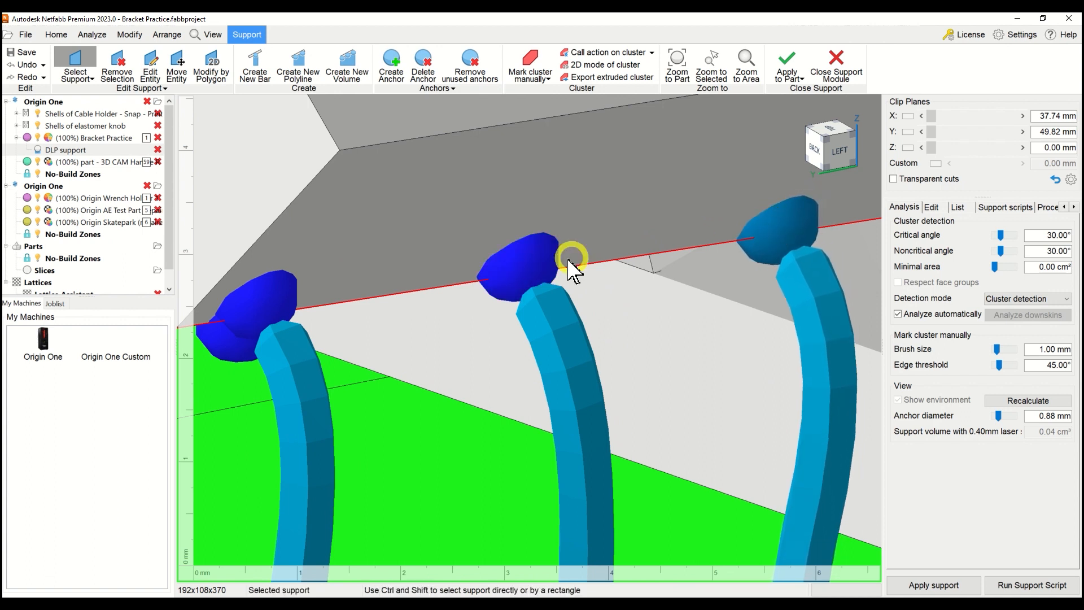
{"action": "left_click", "coordinate": [539, 257]}
{"action": "left_click_drag", "start_coordinate": [522, 256], "coordinate": [508, 261]}
{"action": "mouse_move", "coordinate": [228, 320]}
{"action": "left_mouse_down"}
{"action": "mouse_move", "coordinate": [240, 308]}
{"action": "mouse_move", "coordinate": [220, 310]}
{"action": "left_mouse_up"}
{"action": "scroll", "coordinate": [224, 309], "scroll_direction": "down", "scroll_amount": 3}
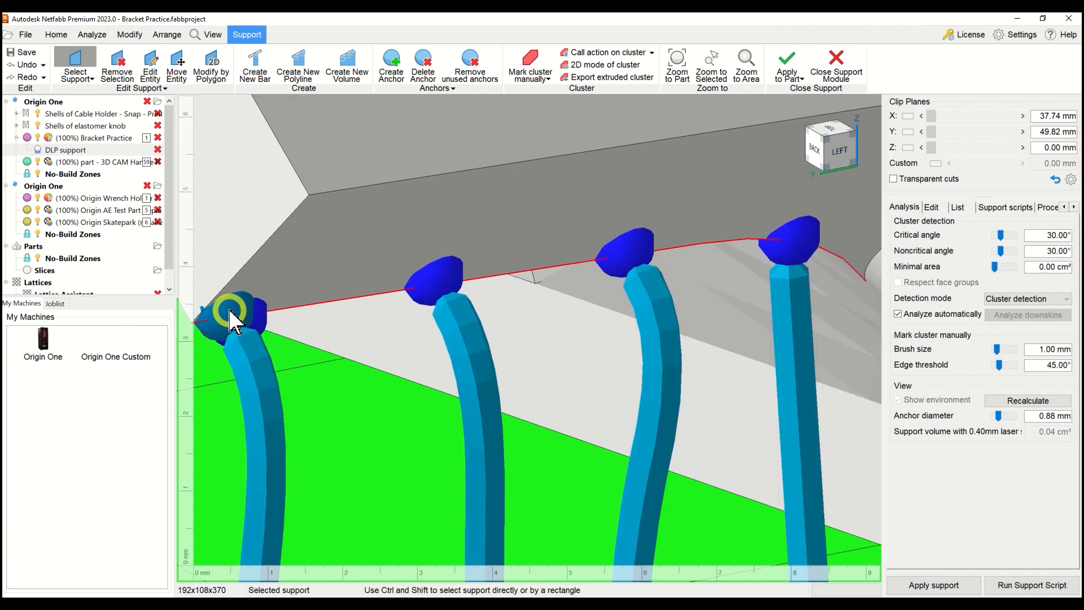
Set Right Angle on part to No for the three curved bars under the small flange.
{"action": "middle_click_drag", "start_coordinate": [406, 393], "coordinate": [489, 249]}
{"action": "scroll", "coordinate": [488, 261], "scroll_direction": "down", "scroll_amount": 3}
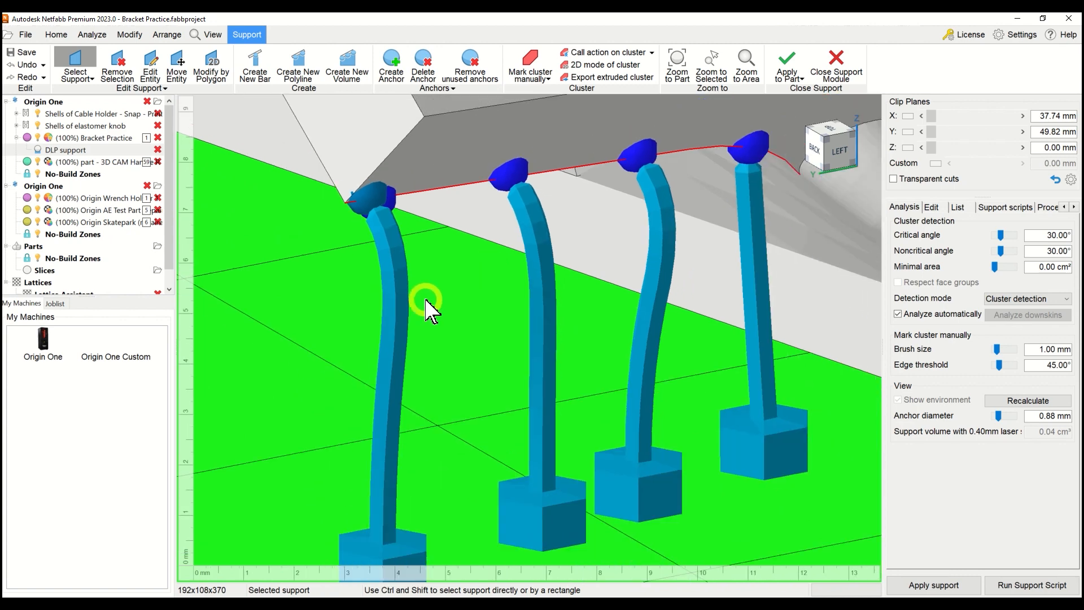
{"action": "left_click", "coordinate": [408, 307]}
{"action": "left_click", "coordinate": [404, 305], "text": "ctrl"}
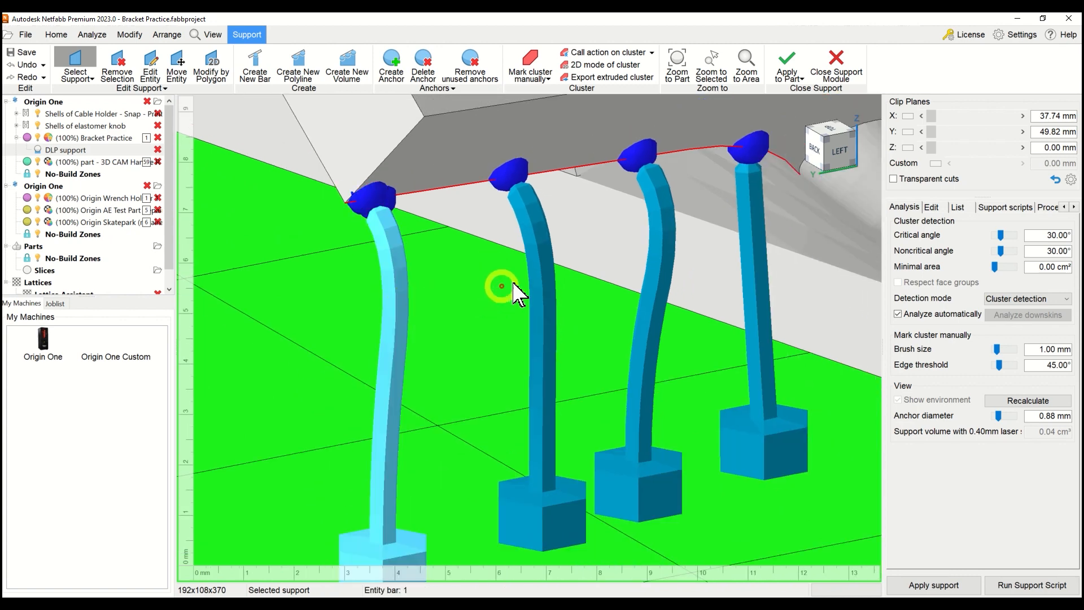
{"action": "left_click", "coordinate": [542, 280], "text": "ctrl"}
{"action": "left_click", "coordinate": [663, 272], "text": "ctrl"}
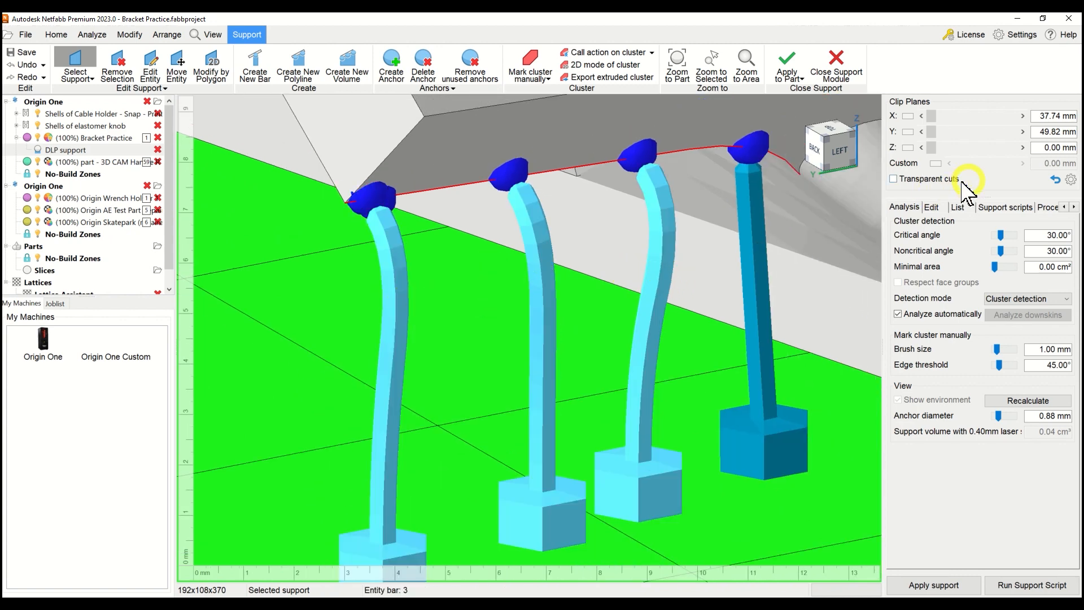
{"action": "left_click", "coordinate": [928, 207]}
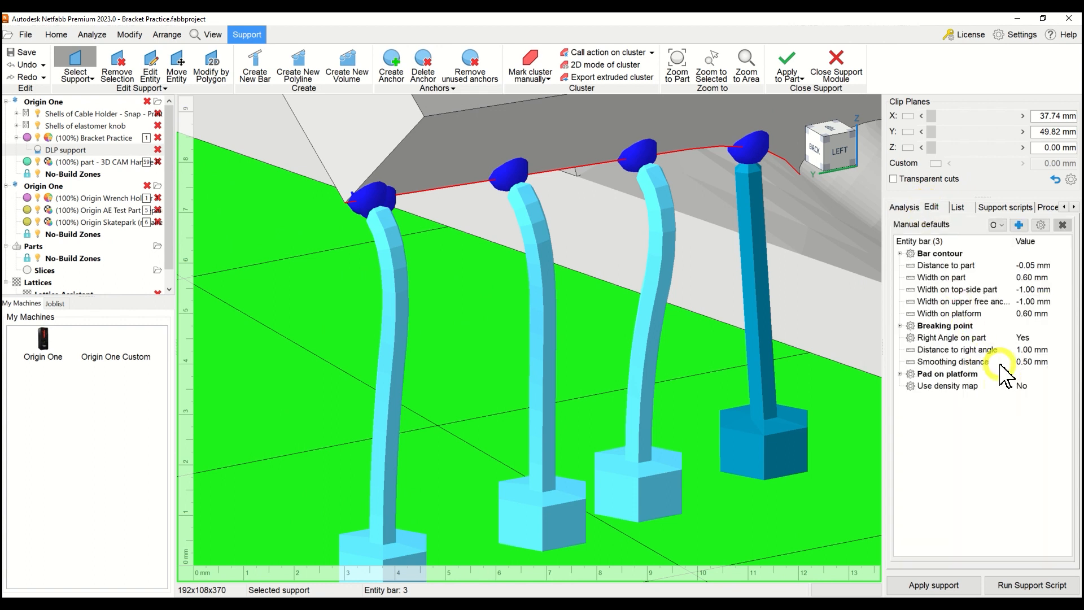
{"action": "left_click", "coordinate": [1024, 338]}
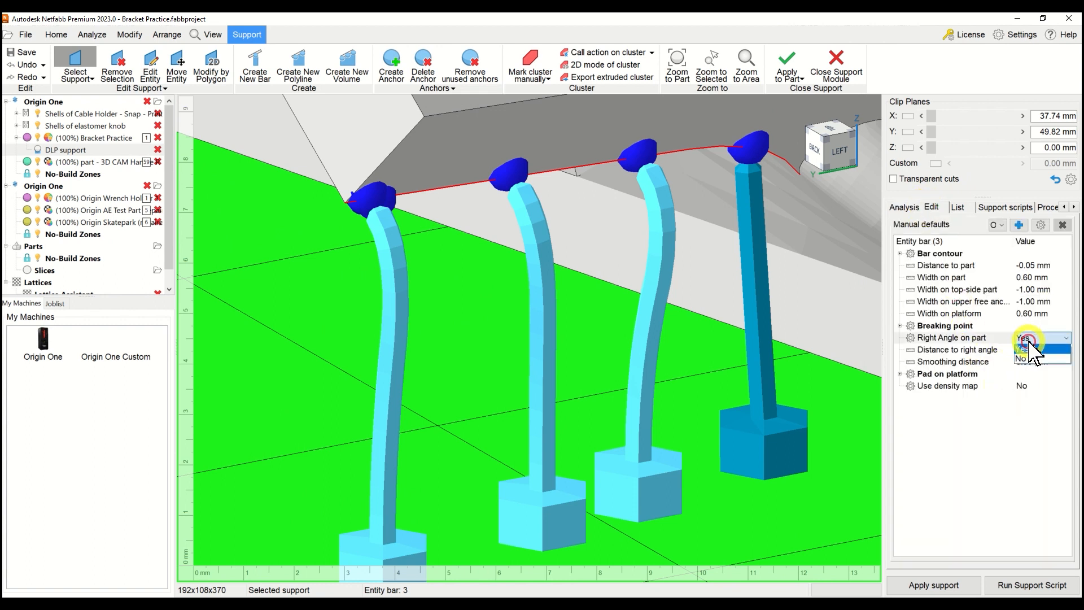
{"action": "left_click", "coordinate": [1028, 358]}
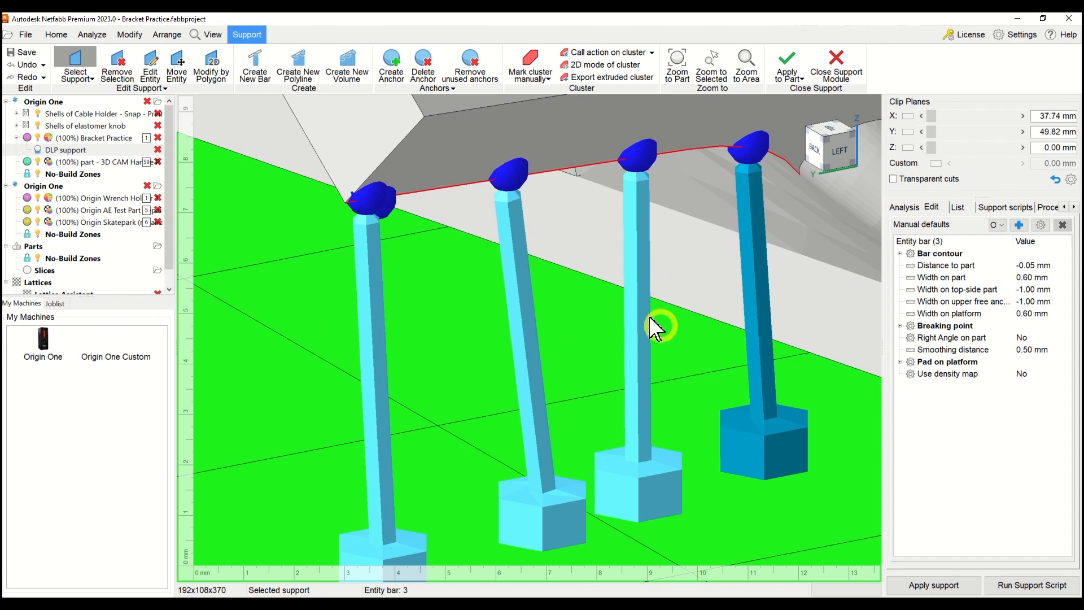
{"action": "scroll", "coordinate": [654, 328], "scroll_direction": "down", "scroll_amount": 5}
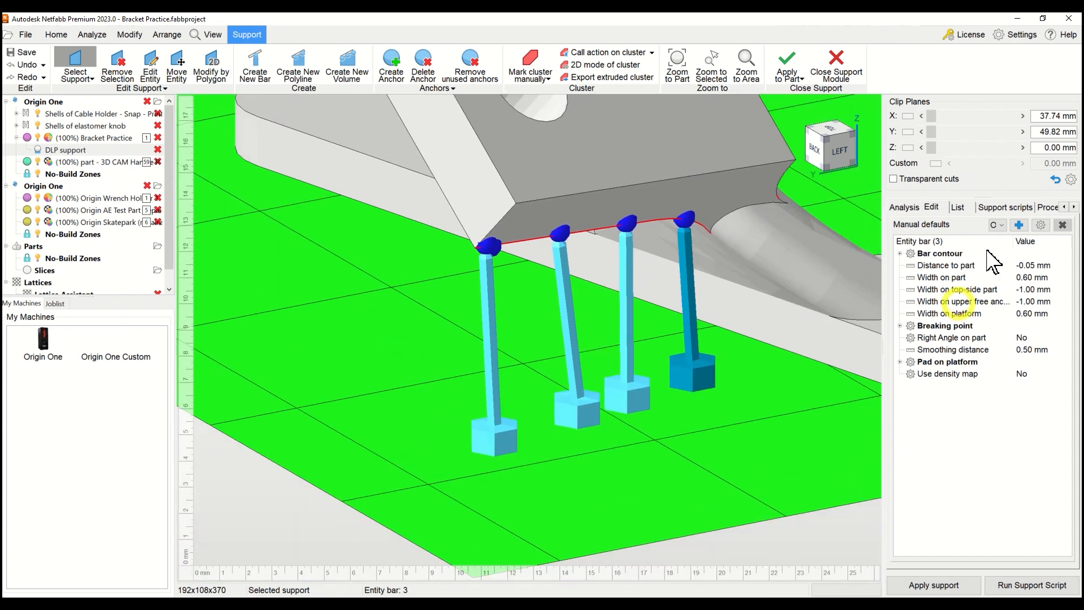
{"action": "left_click", "coordinate": [902, 207]}
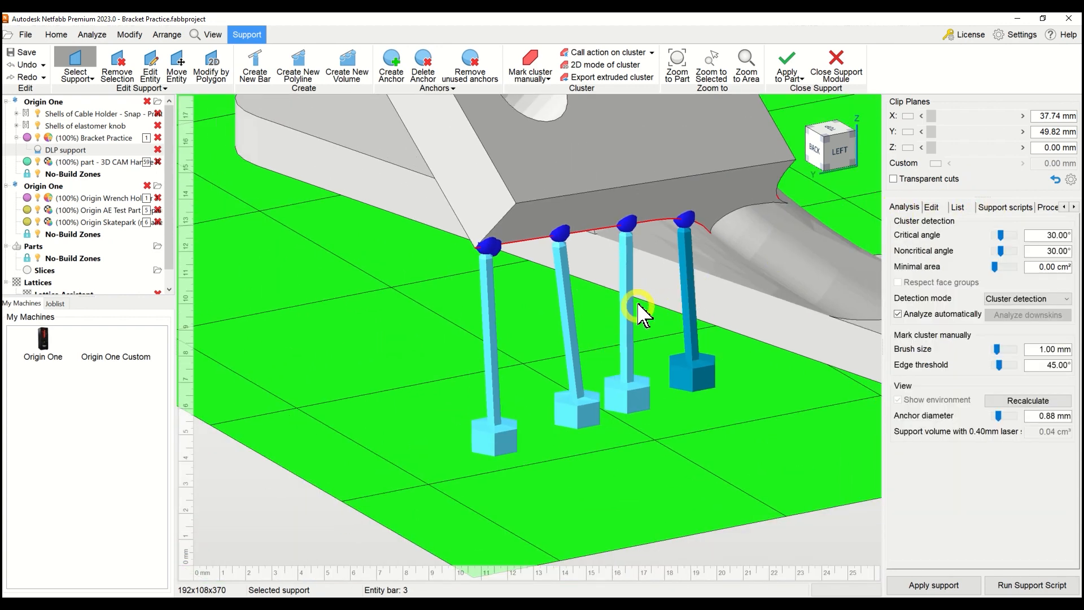
Check the four bars under the small flange and apply the supports to the bracket.
{"action": "scroll", "coordinate": [552, 328], "scroll_direction": "down", "scroll_amount": 3}
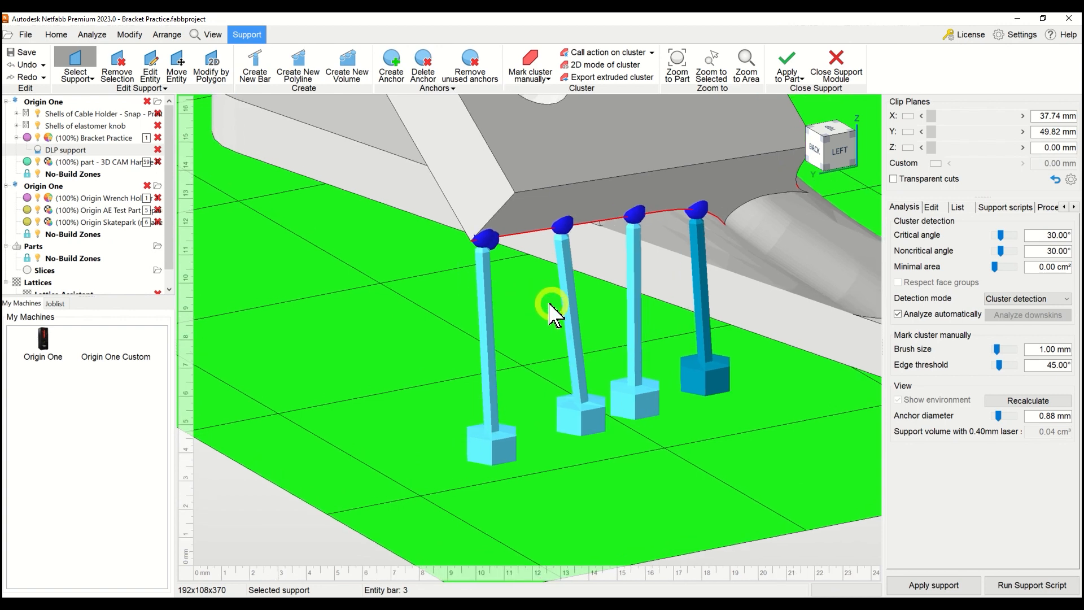
{"action": "right_click_drag", "start_coordinate": [539, 308], "coordinate": [510, 316]}
{"action": "scroll", "coordinate": [636, 287], "scroll_direction": "up", "scroll_amount": 4}
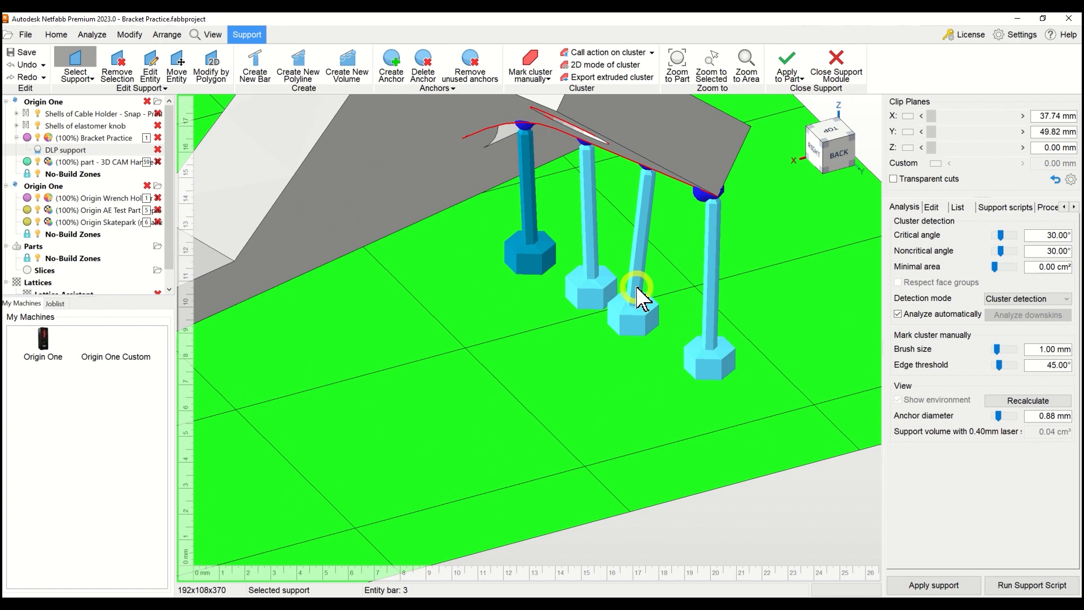
{"action": "scroll", "coordinate": [642, 314], "scroll_direction": "down", "scroll_amount": 3}
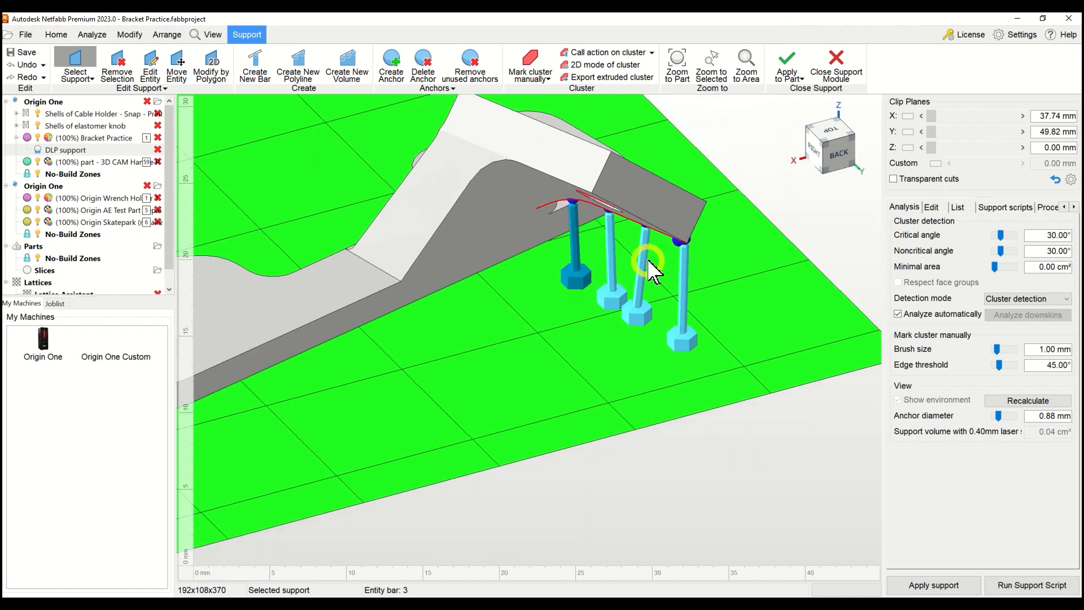
{"action": "left_click", "coordinate": [788, 61]}
{"action": "left_click", "coordinate": [597, 346]}
{"action": "left_click", "coordinate": [509, 395]}
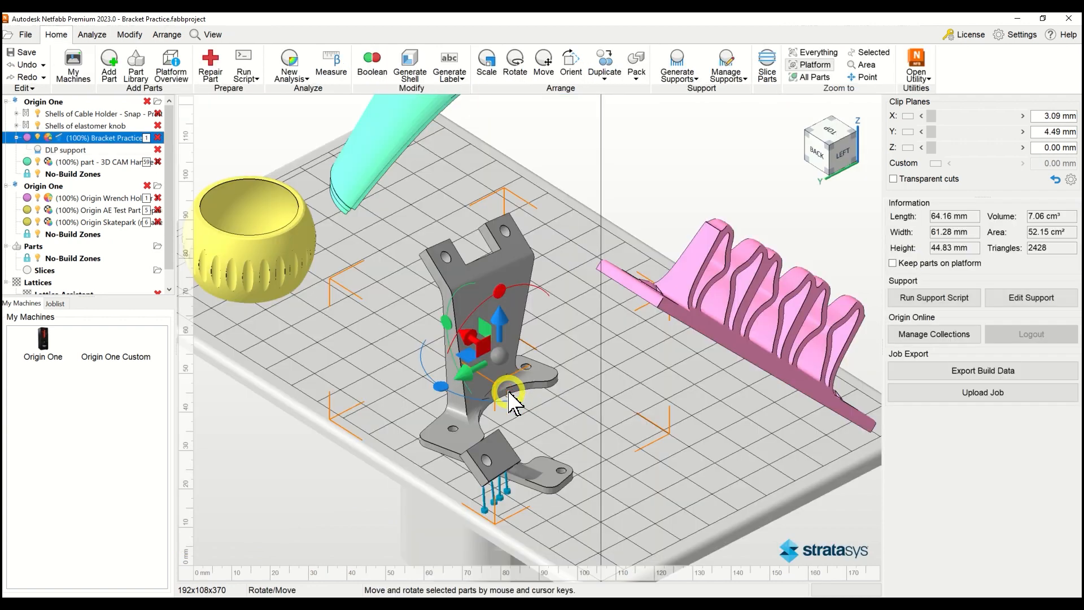
Select the elastomer knob and open it for support editing.
{"action": "scroll", "coordinate": [515, 377], "scroll_direction": "down", "scroll_amount": 2}
{"action": "middle_click_drag", "start_coordinate": [479, 372], "coordinate": [617, 423]}
{"action": "scroll", "coordinate": [455, 340], "scroll_direction": "up", "scroll_amount": 5}
{"action": "scroll", "coordinate": [441, 373], "scroll_direction": "up", "scroll_amount": 2}
{"action": "left_click", "coordinate": [453, 341]}
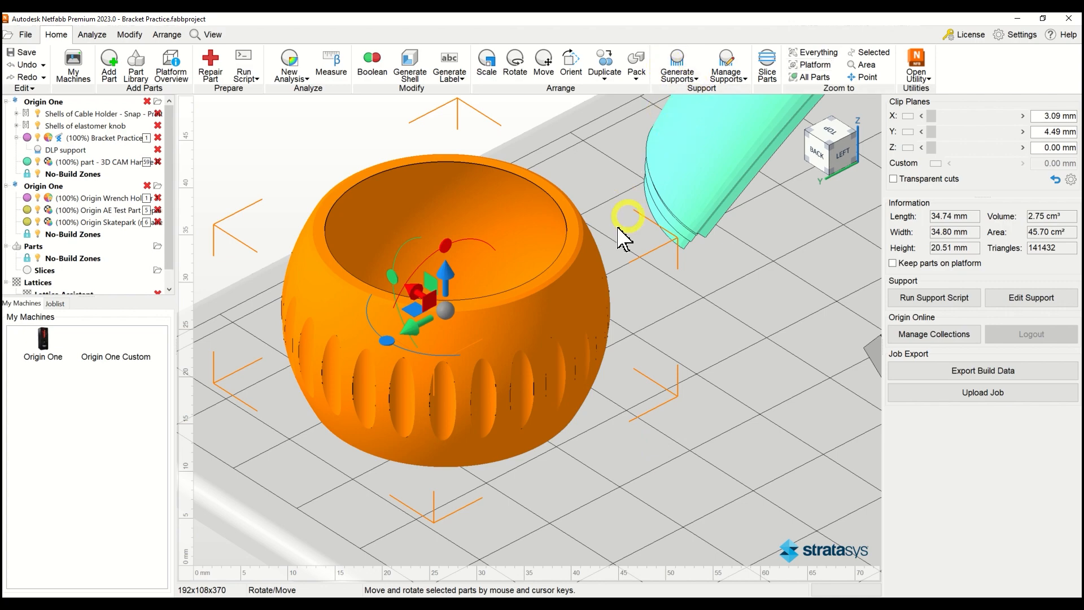
{"action": "scroll", "coordinate": [608, 233], "scroll_direction": "down", "scroll_amount": 3}
{"action": "right_click_drag", "start_coordinate": [575, 335], "coordinate": [569, 289]}
{"action": "left_click", "coordinate": [682, 63]}
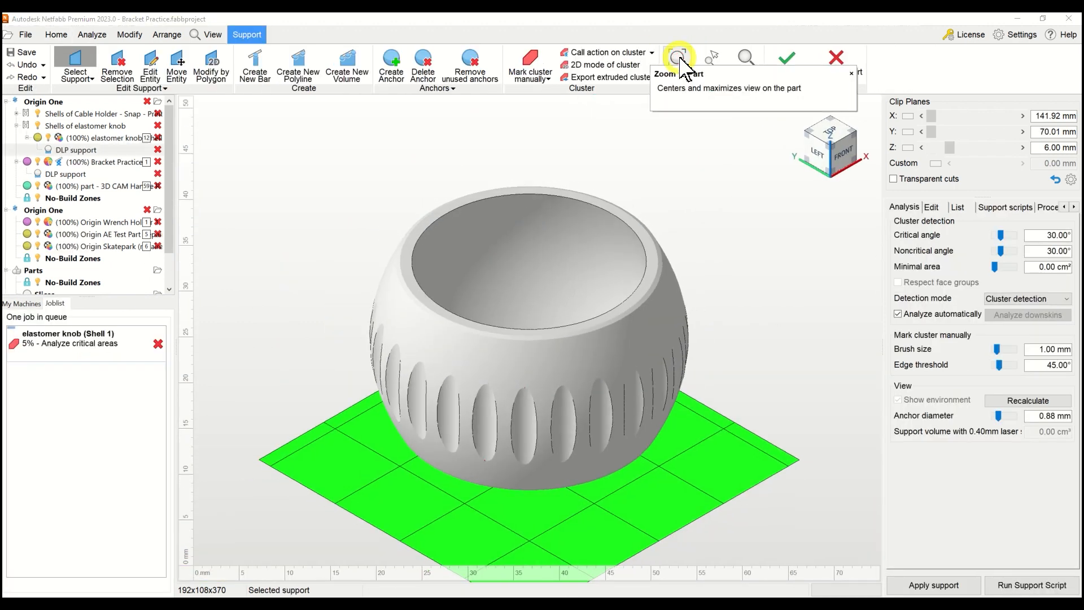
Create bar support on the ring-shaped cluster on the underside of the elastomer knob.
{"action": "middle_click_drag", "start_coordinate": [567, 322], "coordinate": [611, 302]}
{"action": "right_click_drag", "start_coordinate": [611, 302], "coordinate": [615, 204]}
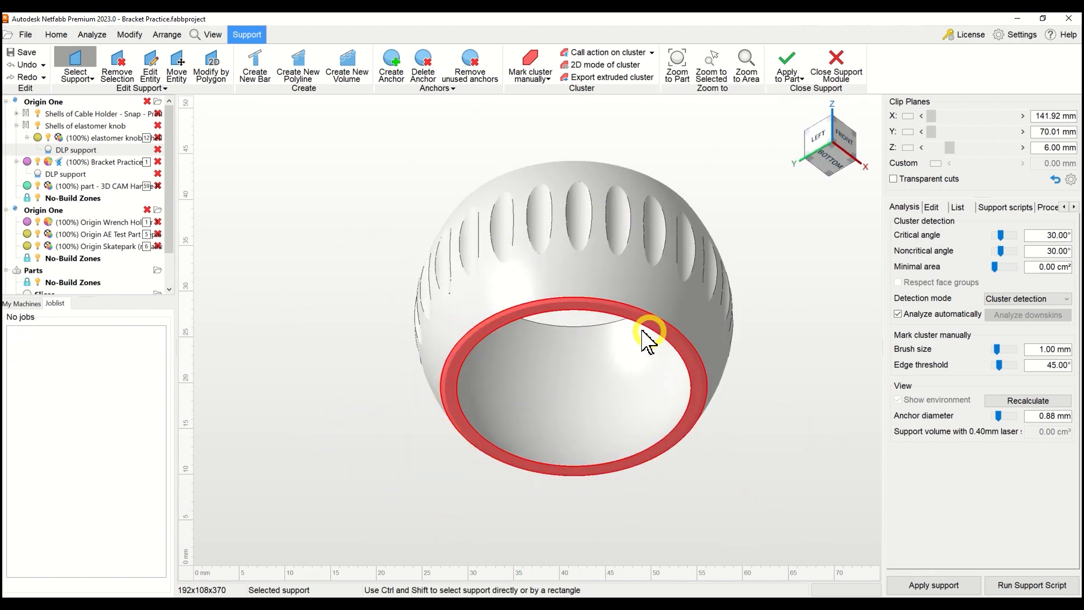
{"action": "scroll", "coordinate": [451, 397], "scroll_direction": "up", "scroll_amount": 2}
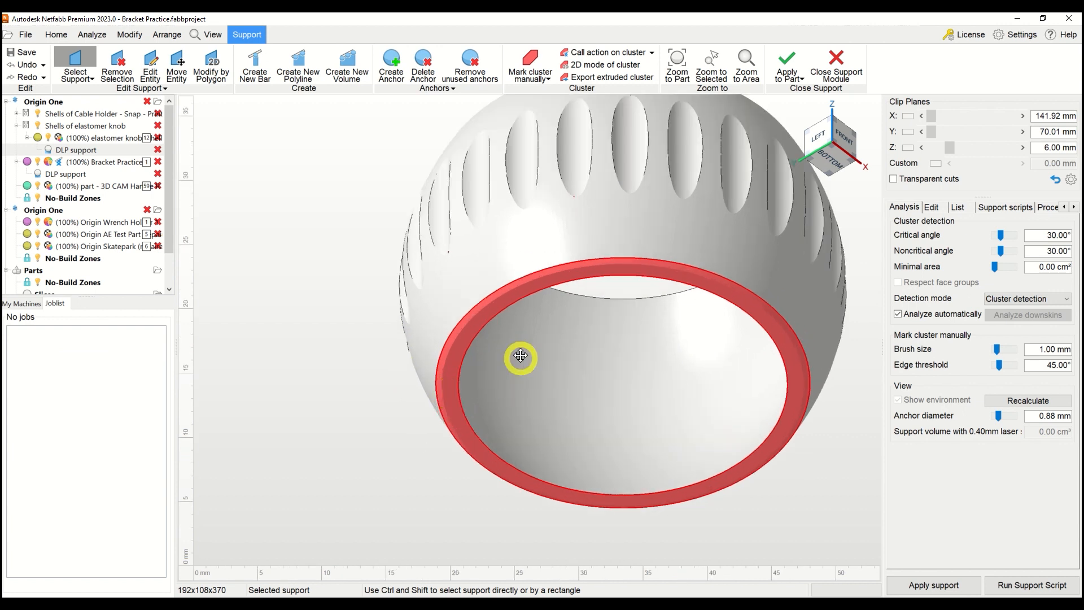
{"action": "scroll", "coordinate": [452, 312], "scroll_direction": "up", "scroll_amount": 2}
{"action": "scroll", "coordinate": [439, 307], "scroll_direction": "up", "scroll_amount": 2}
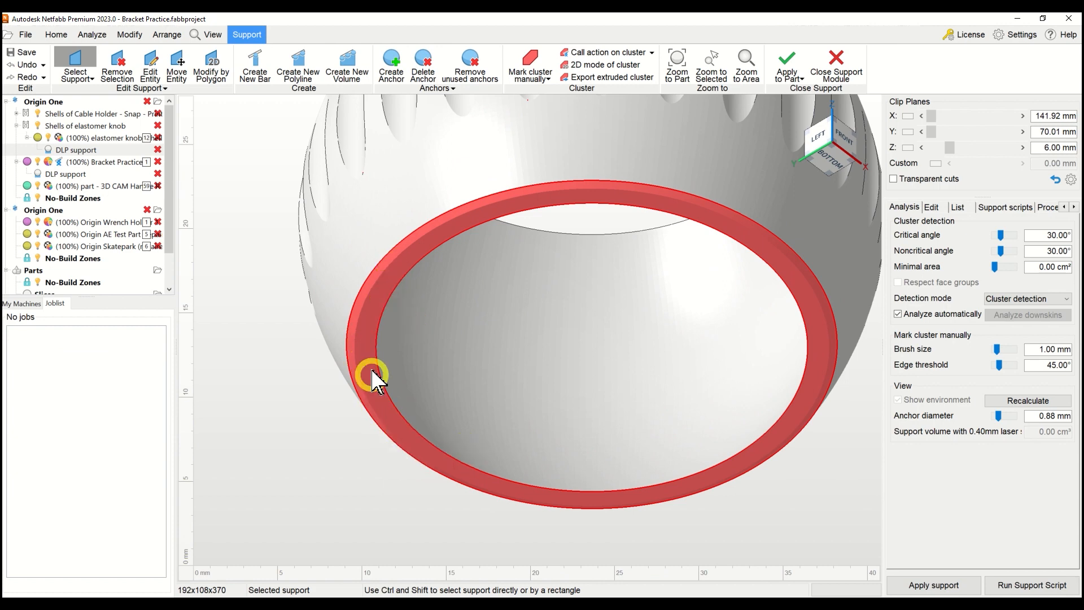
{"action": "right_click", "coordinate": [372, 304]}
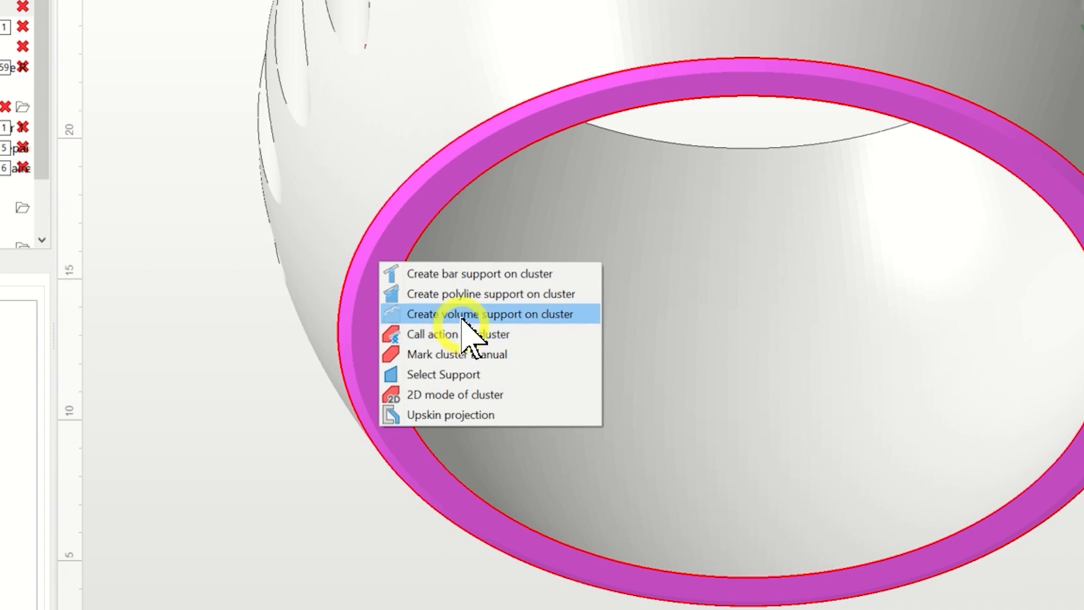
{"action": "left_click", "coordinate": [463, 278]}
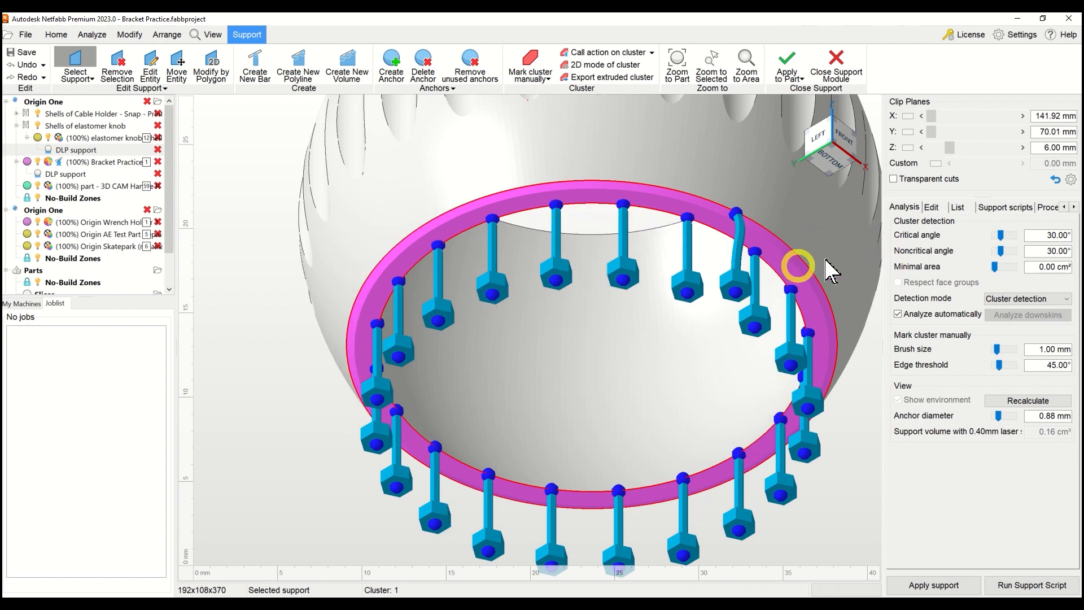
Select all bars under the knob and load the O1 Elastomeric Bar Supports defaults to them.
{"action": "key", "text": "ctrl+a"}
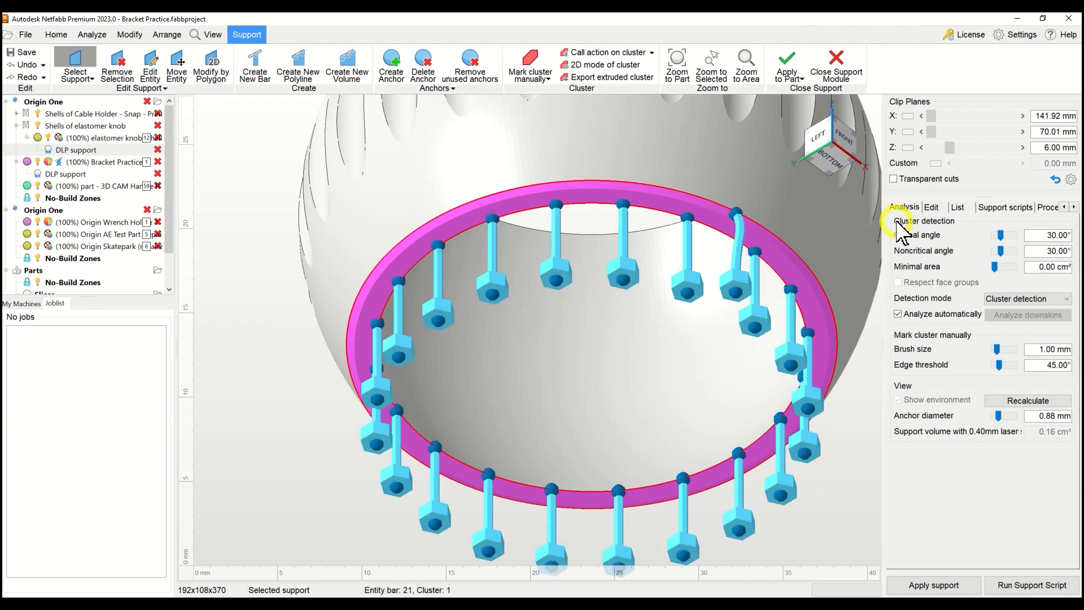
{"action": "left_click", "coordinate": [931, 207]}
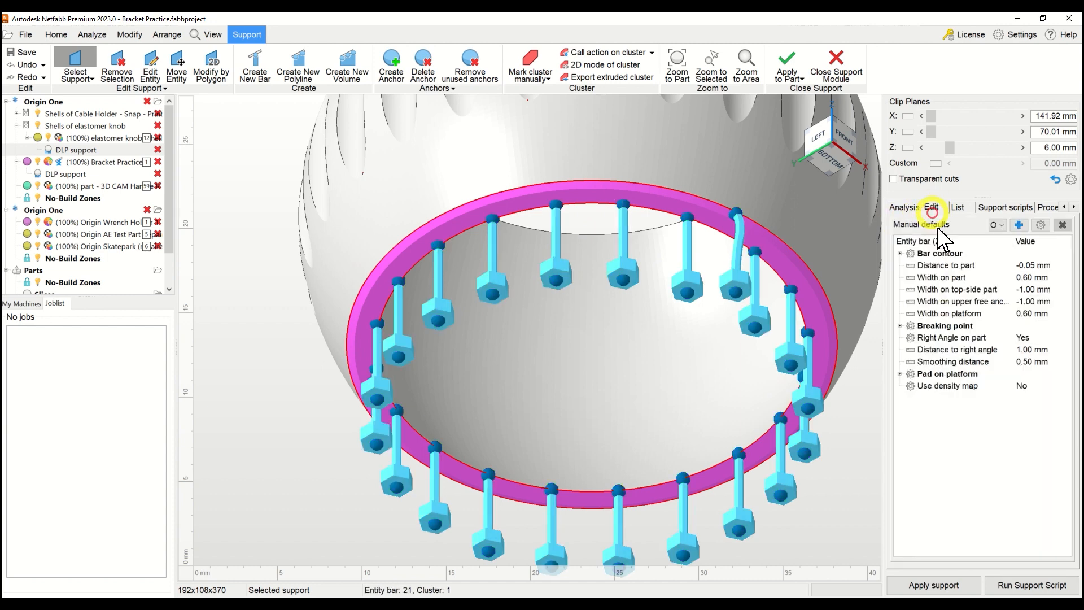
{"action": "left_click", "coordinate": [997, 225]}
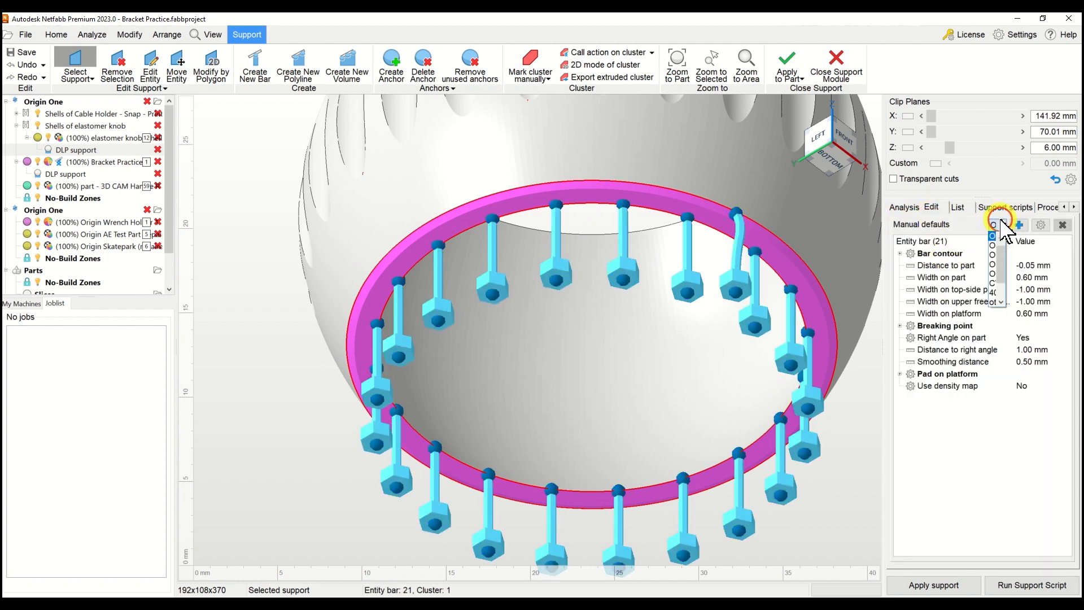
{"action": "left_click", "coordinate": [993, 254]}
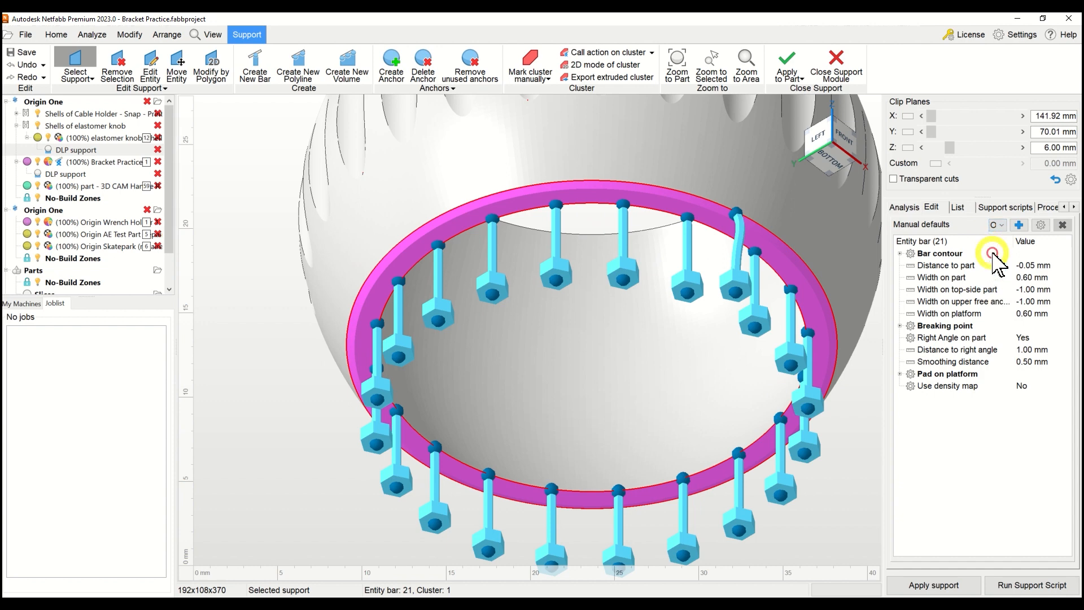
{"action": "left_click", "coordinate": [1040, 225]}
{"action": "left_click", "coordinate": [1038, 231]}
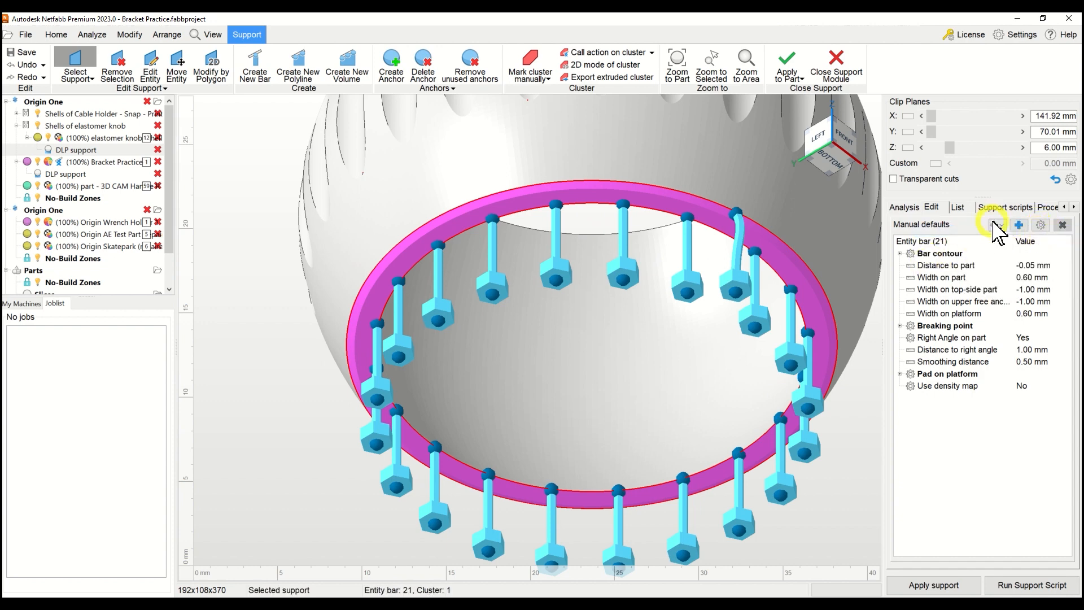
{"action": "left_click", "coordinate": [999, 240]}
{"action": "left_click", "coordinate": [1000, 226]}
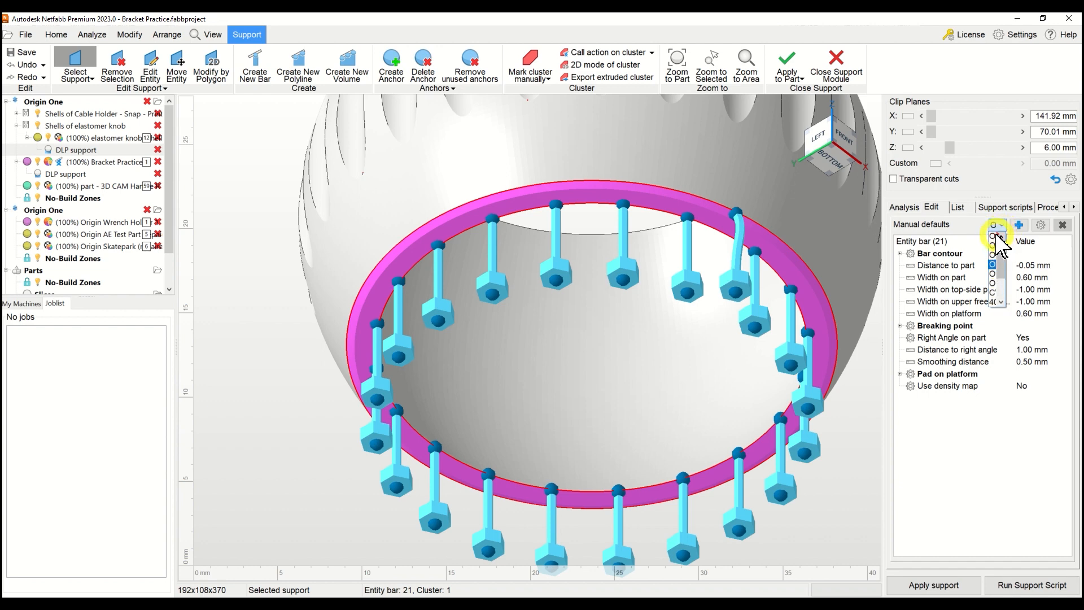
{"action": "left_click", "coordinate": [999, 237]}
{"action": "left_click", "coordinate": [1040, 226]}
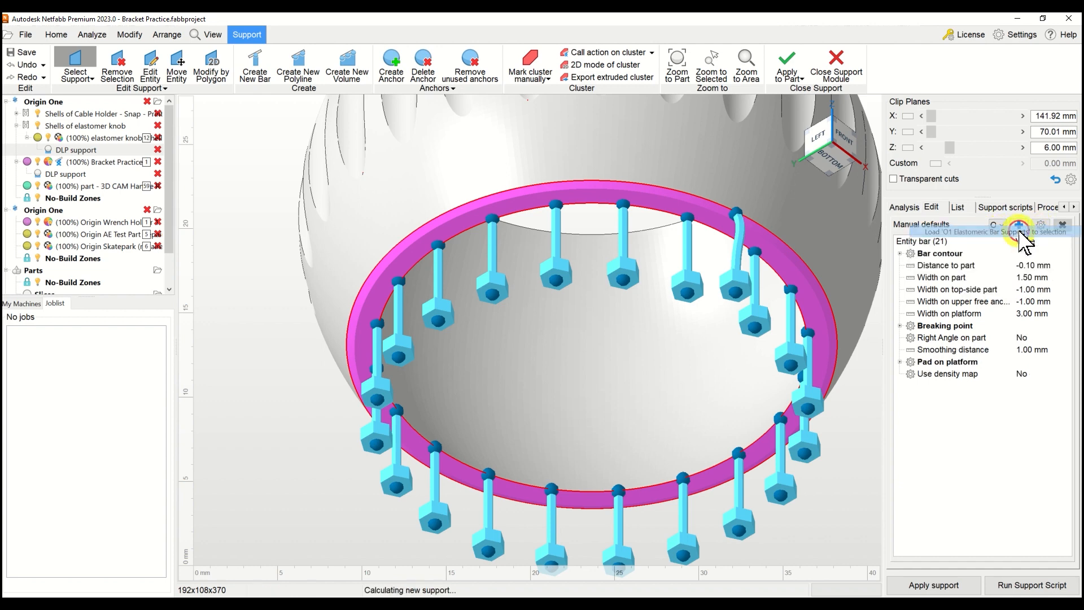
{"action": "left_click", "coordinate": [1023, 234]}
Inspect the elastomeric bars around the knob's lower rim from below and delete them all.
{"action": "middle_click_drag", "start_coordinate": [603, 271], "coordinate": [600, 223]}
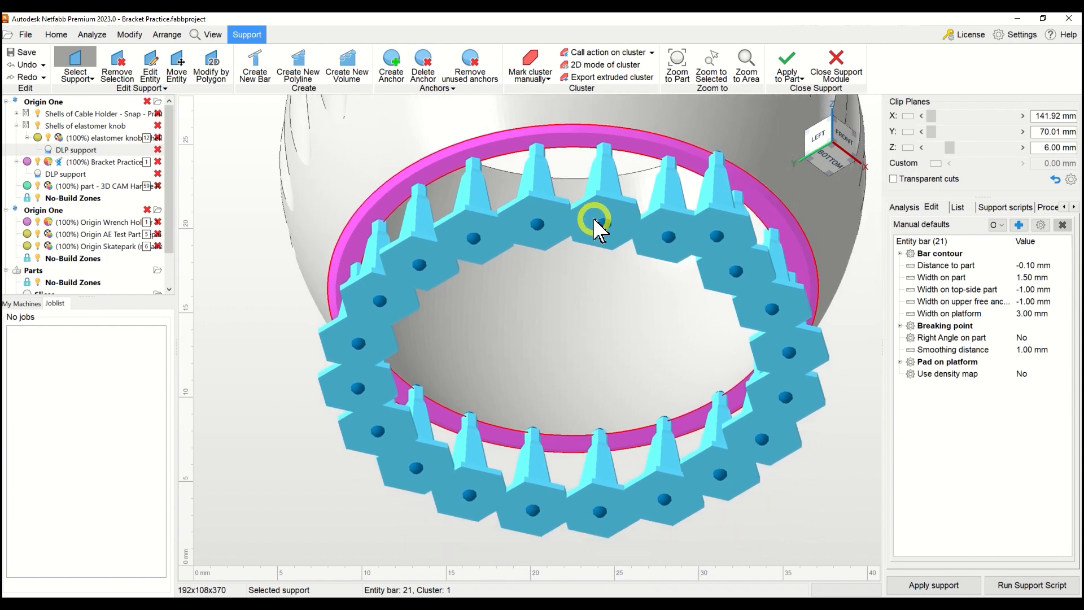
{"action": "right_click_drag", "start_coordinate": [592, 228], "coordinate": [716, 297]}
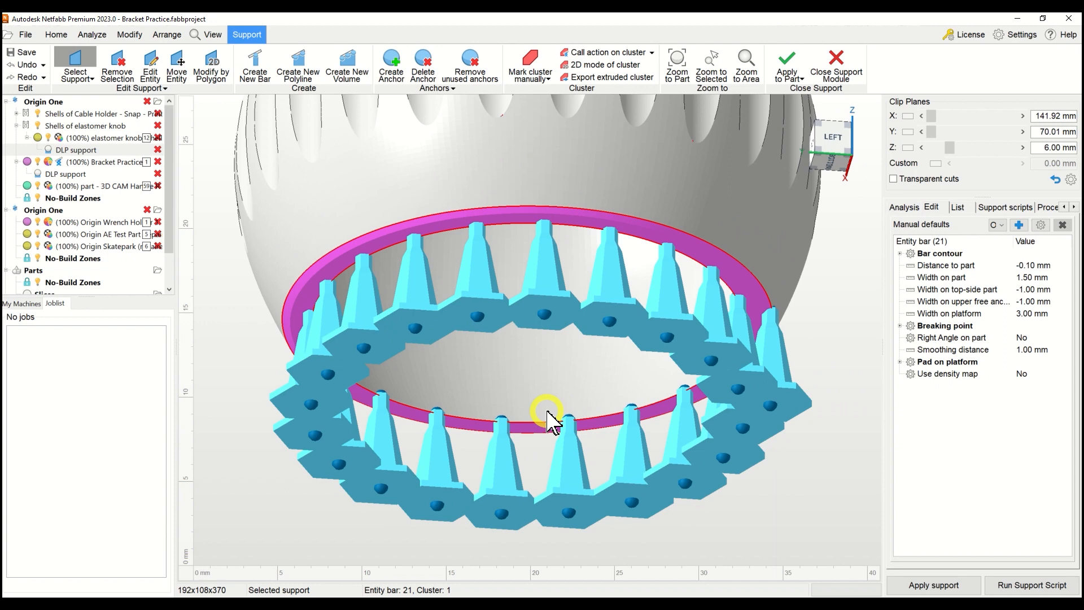
{"action": "scroll", "coordinate": [515, 339], "scroll_direction": "down", "scroll_amount": 3}
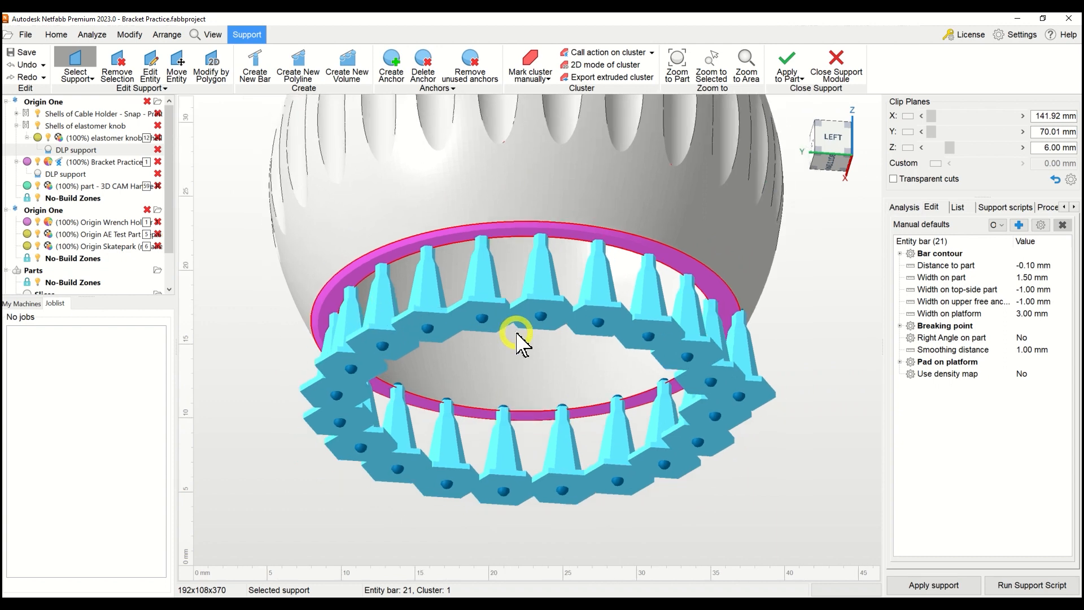
{"action": "key", "text": "Delete"}
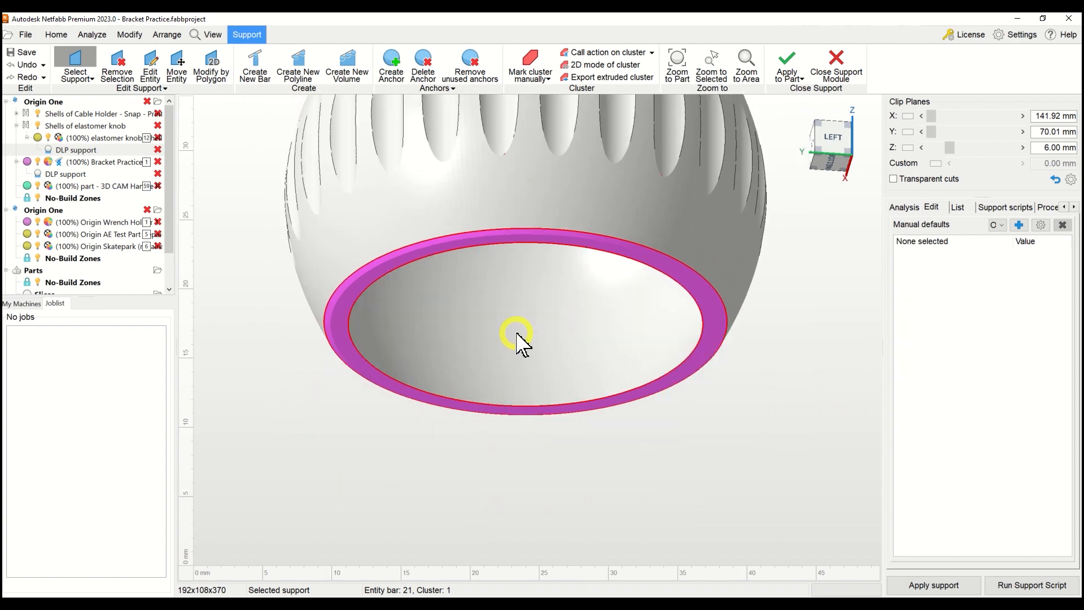
Run the O1 Elastomeric Non-Bouquet Bar Supports action, Area with bar support (Standard Script), on the ring-shaped cluster under the knob.
{"action": "right_click", "coordinate": [347, 309]}
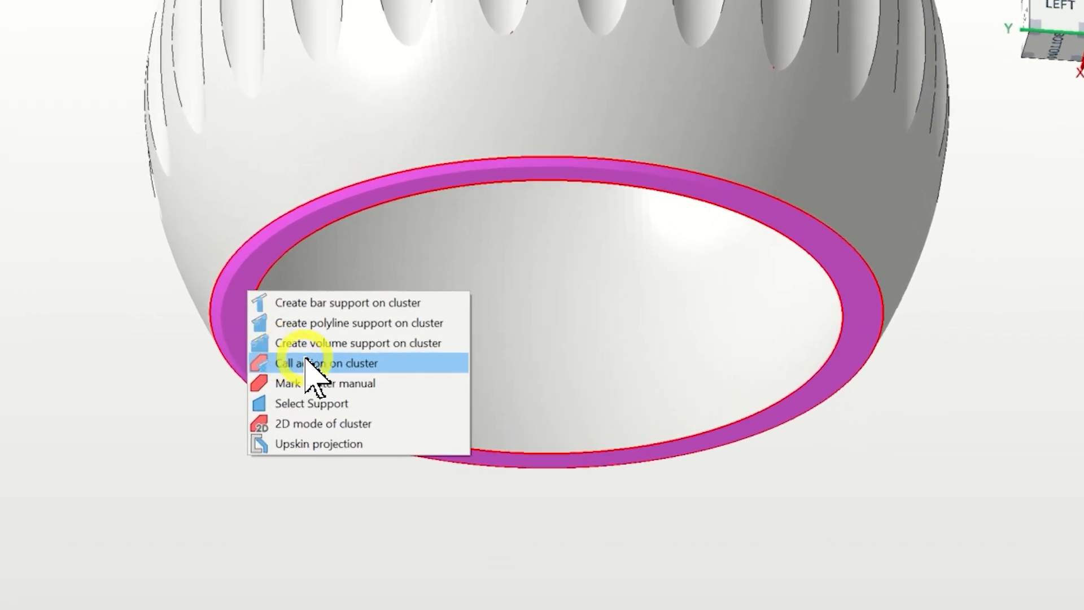
{"action": "left_click", "coordinate": [306, 363]}
{"action": "scroll", "coordinate": [525, 285], "scroll_direction": "up", "scroll_amount": 2}
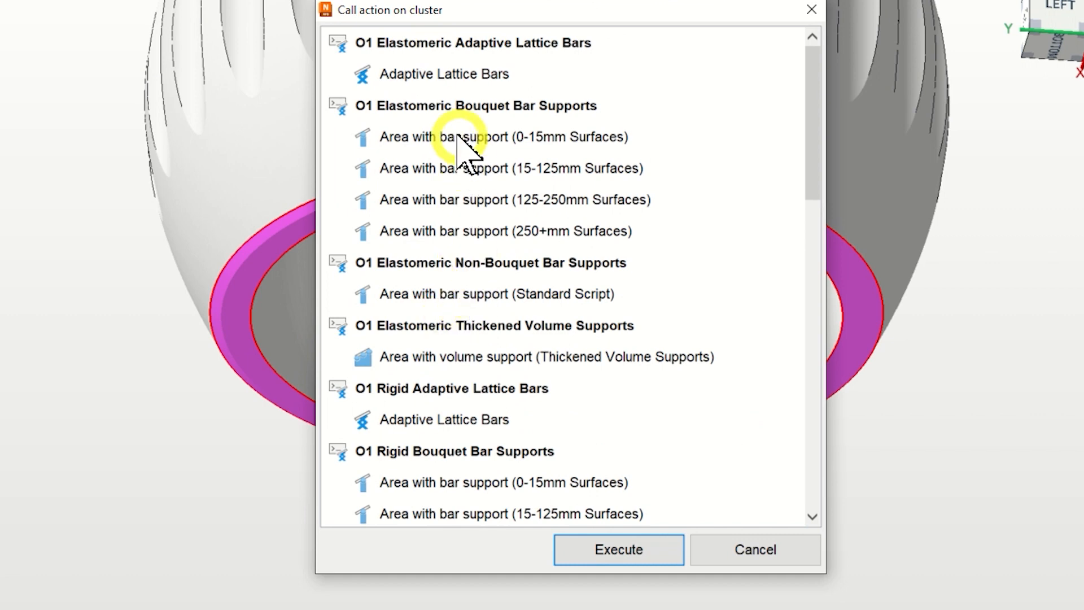
{"action": "scroll", "coordinate": [510, 265], "scroll_direction": "down", "scroll_amount": 1}
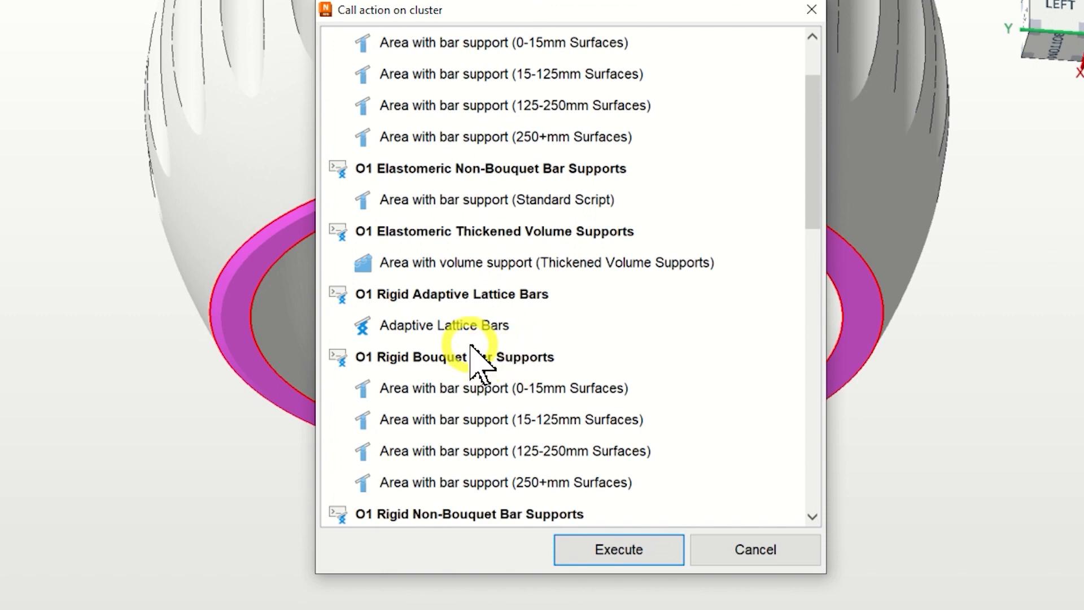
{"action": "scroll", "coordinate": [477, 364], "scroll_direction": "up", "scroll_amount": 1}
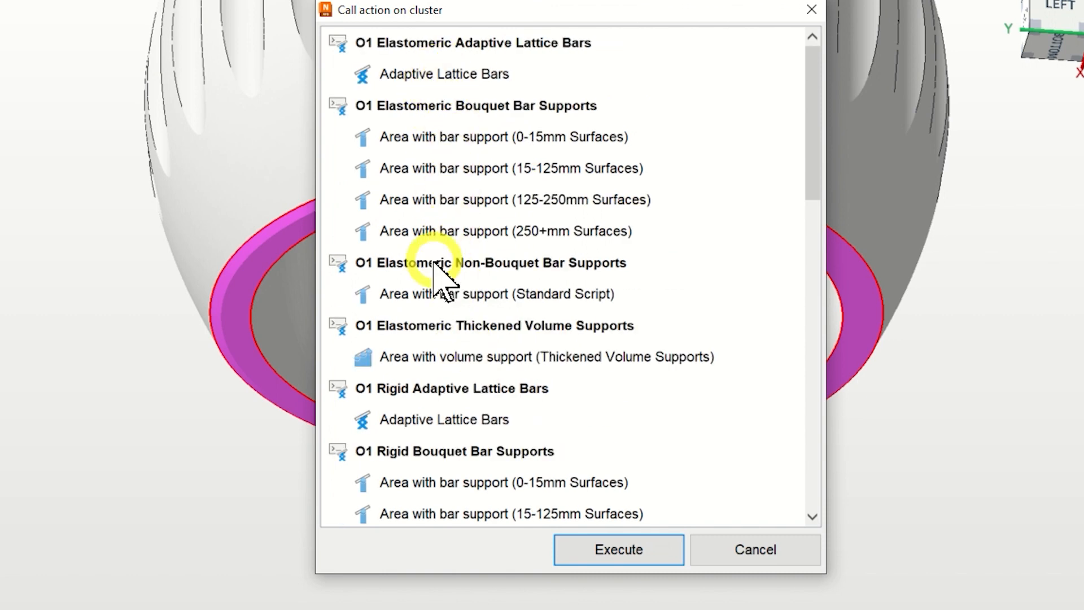
{"action": "left_click", "coordinate": [429, 294]}
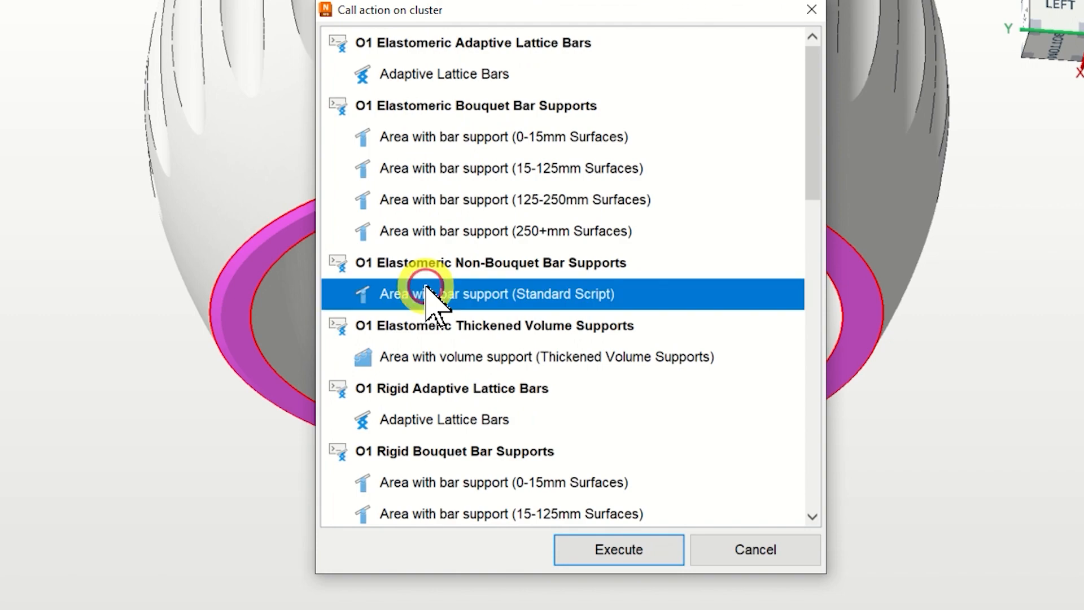
{"action": "left_click", "coordinate": [601, 550]}
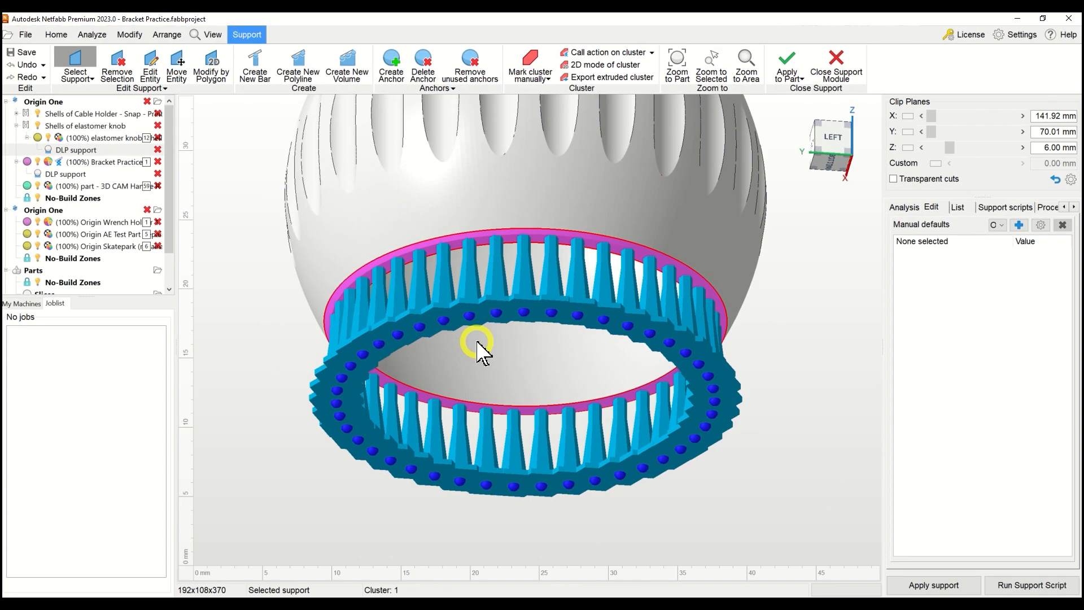
Inspect the generated non-bouquet bars around the knob's lower rim from below and remove all anchors and entities.
{"action": "right_click_drag", "start_coordinate": [593, 302], "coordinate": [450, 305]}
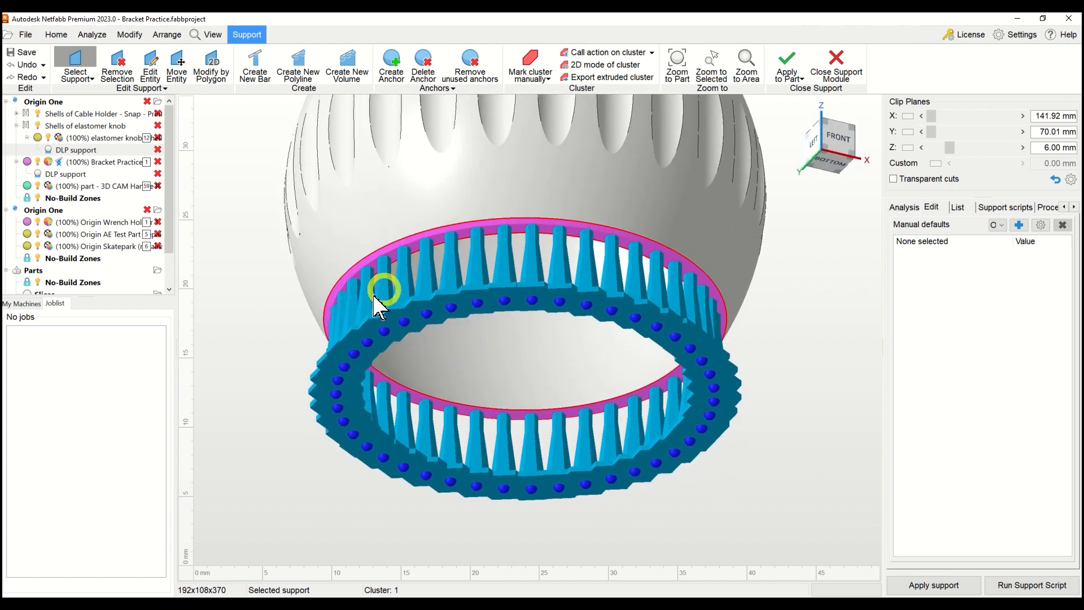
{"action": "mouse_move", "coordinate": [492, 299]}
{"action": "right_mouse_down"}
{"action": "mouse_move", "coordinate": [489, 336]}
{"action": "mouse_move", "coordinate": [491, 284]}
{"action": "right_mouse_up"}
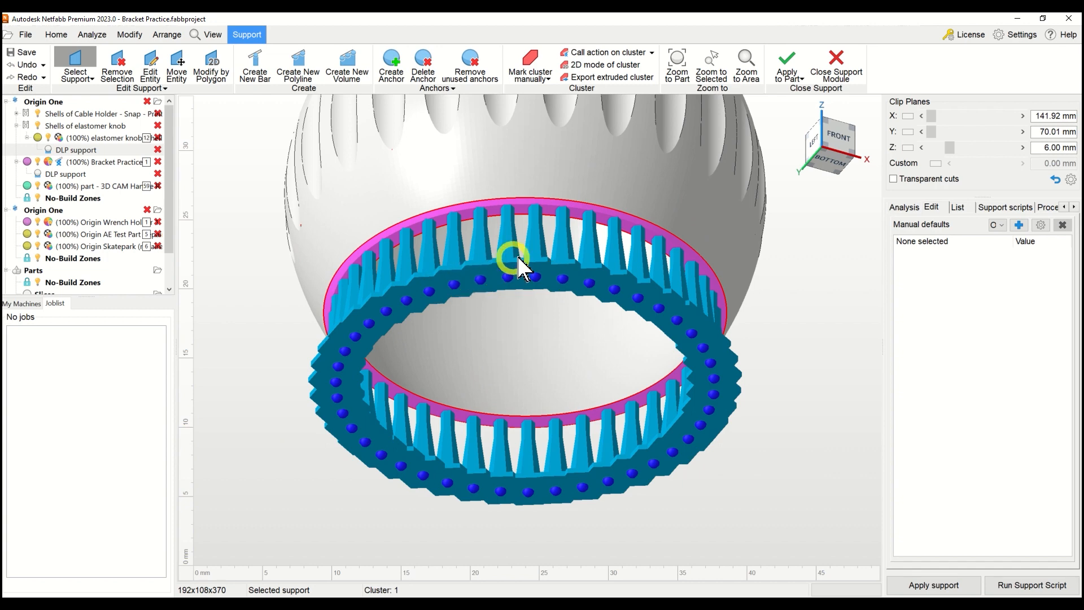
{"action": "right_click_drag", "start_coordinate": [559, 257], "coordinate": [559, 266]}
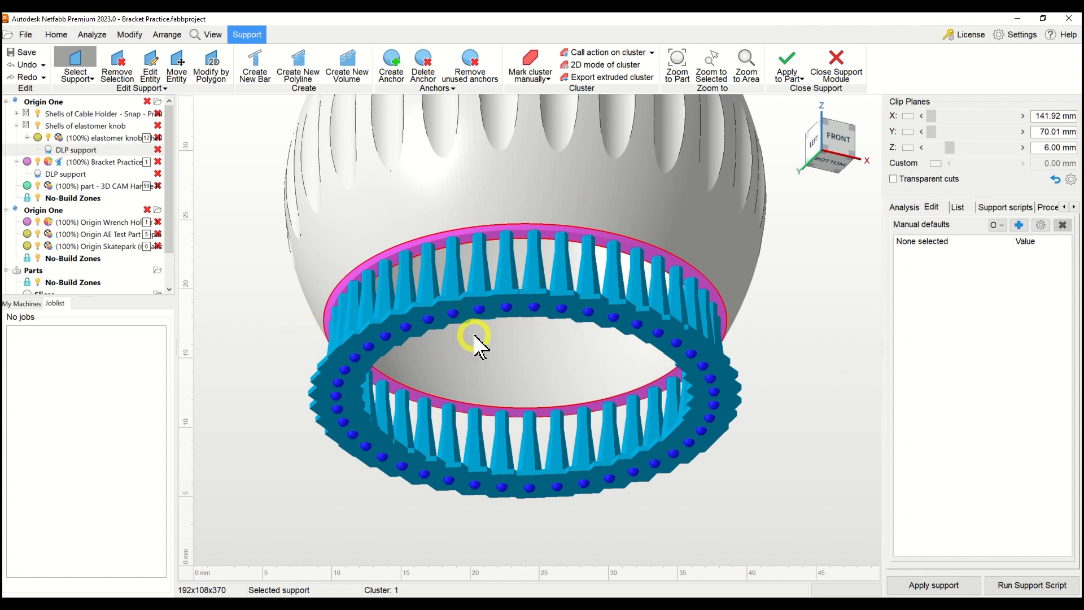
{"action": "right_click", "coordinate": [271, 320]}
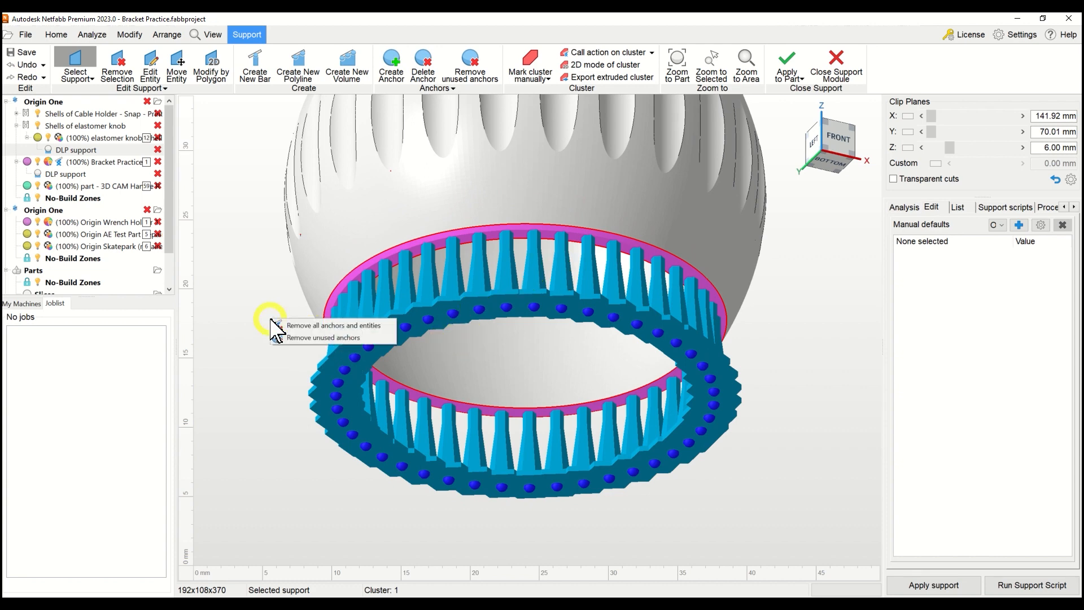
{"action": "left_click", "coordinate": [319, 326]}
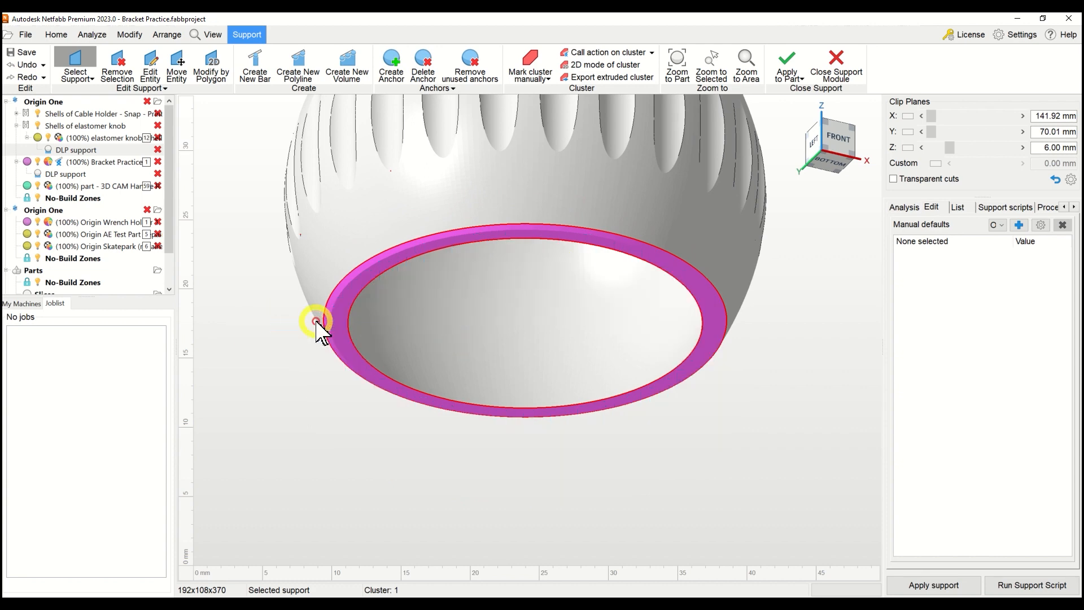
Run the O1 Elastomeric Bouquet Bar Supports action, Area with bar support (0-15mm Surfaces), on the knob's ring-shaped underside cluster.
{"action": "right_click", "coordinate": [362, 279]}
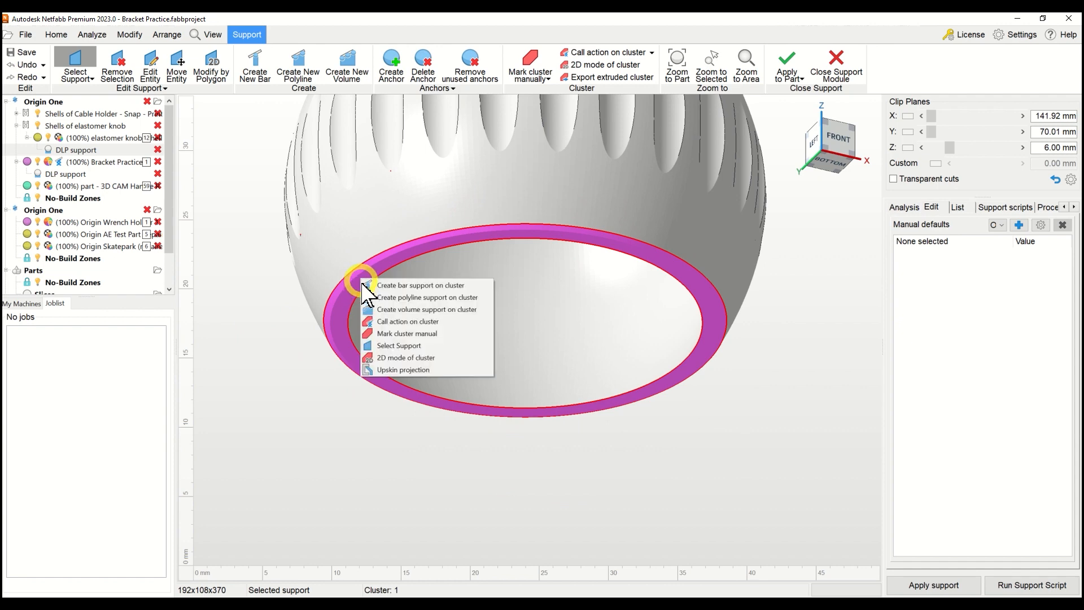
{"action": "left_click", "coordinate": [389, 323]}
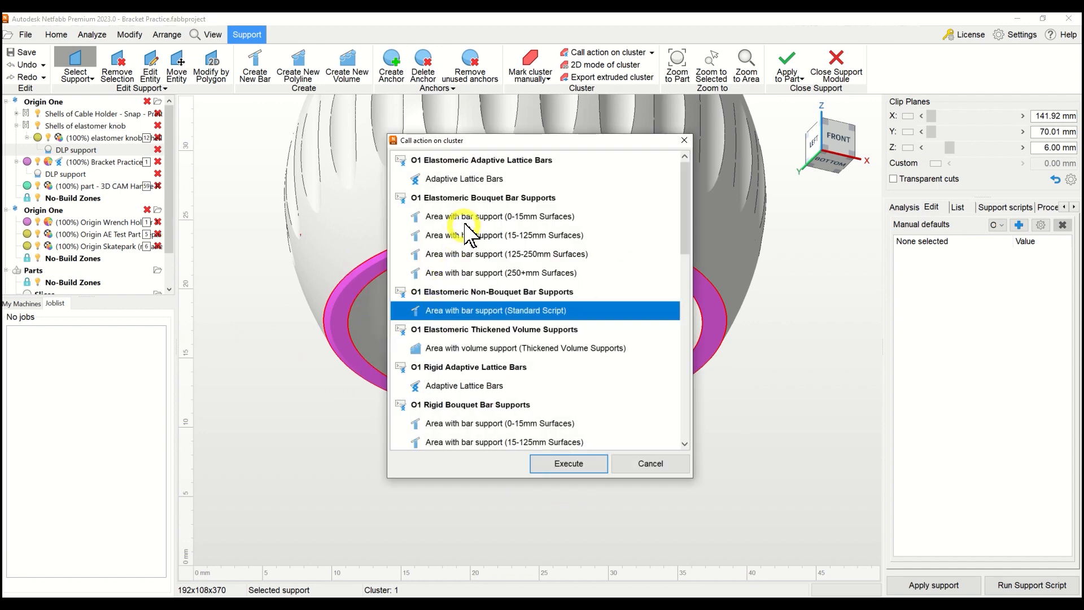
{"action": "left_click", "coordinate": [464, 218]}
{"action": "left_click", "coordinate": [562, 471]}
Check the bouquet bars around the knob's lower rim, apply the supports to the part and leave the support editor.
{"action": "right_click_drag", "start_coordinate": [632, 300], "coordinate": [516, 370]}
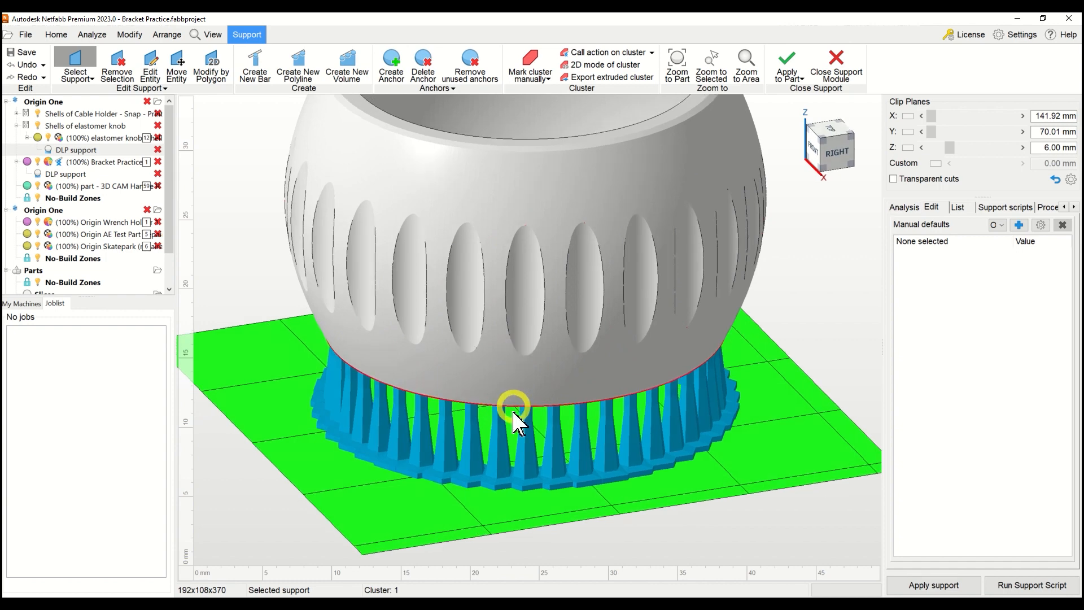
{"action": "right_click_drag", "start_coordinate": [514, 435], "coordinate": [520, 367]}
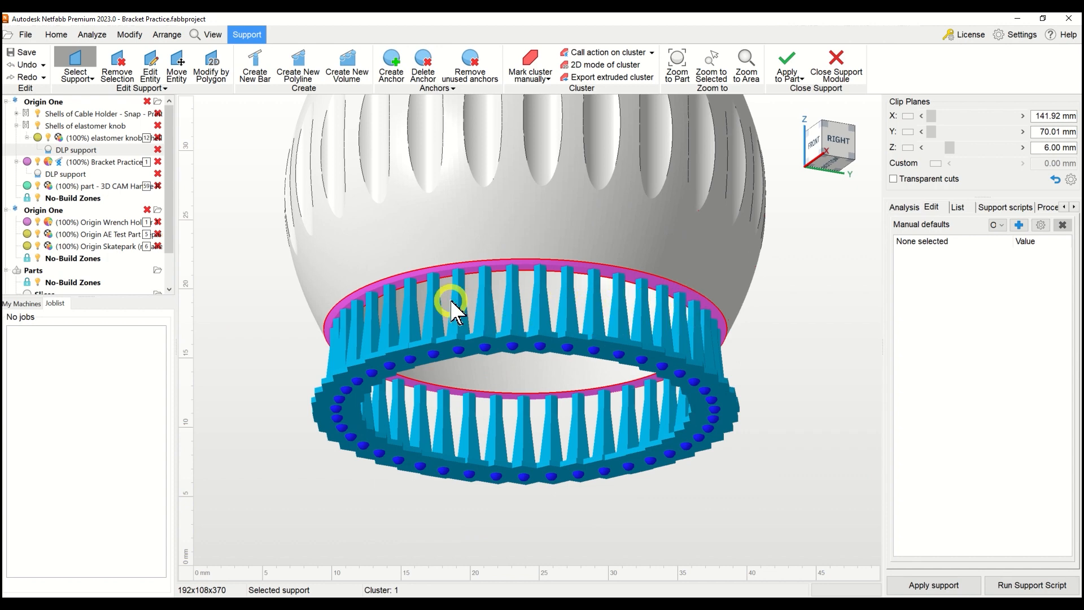
{"action": "right_click_drag", "start_coordinate": [598, 226], "coordinate": [597, 279]}
{"action": "right_click_drag", "start_coordinate": [596, 296], "coordinate": [593, 305]}
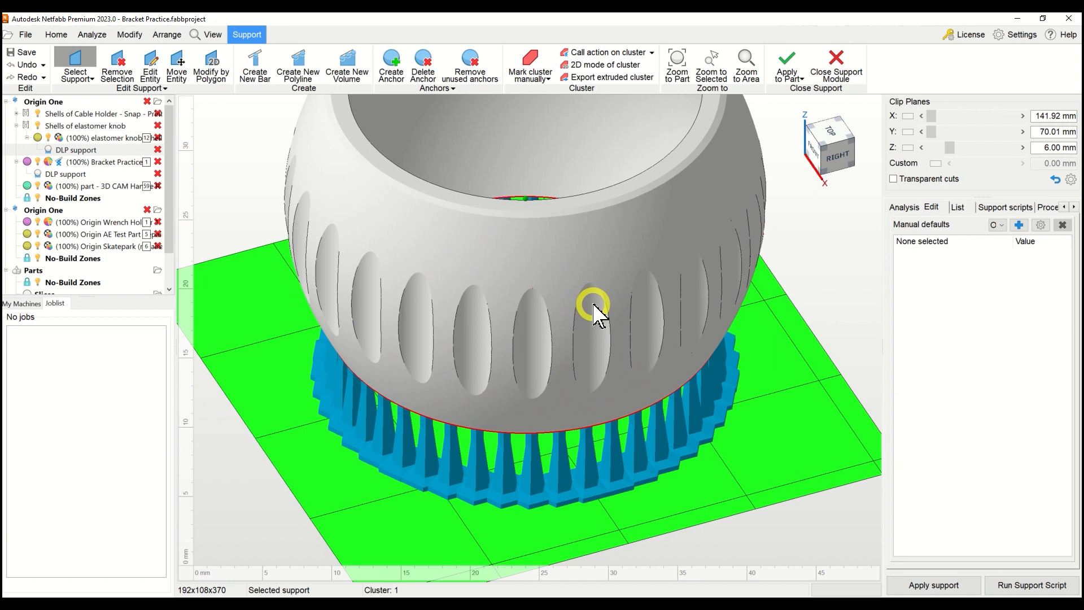
{"action": "scroll", "coordinate": [594, 308], "scroll_direction": "down", "scroll_amount": 3}
{"action": "right_click_drag", "start_coordinate": [596, 263], "coordinate": [747, 134]}
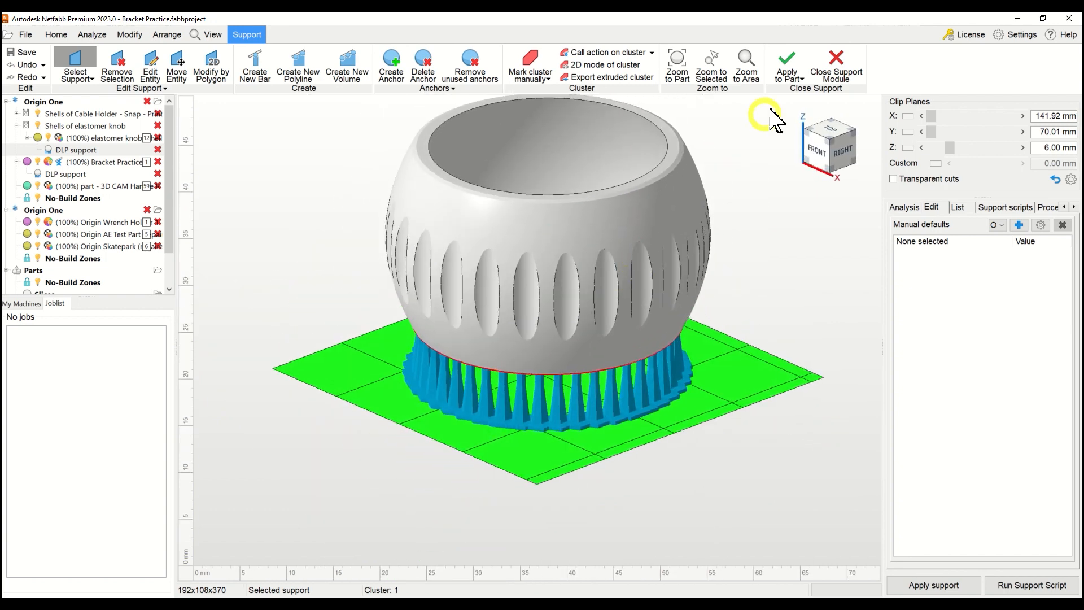
{"action": "left_click", "coordinate": [787, 66]}
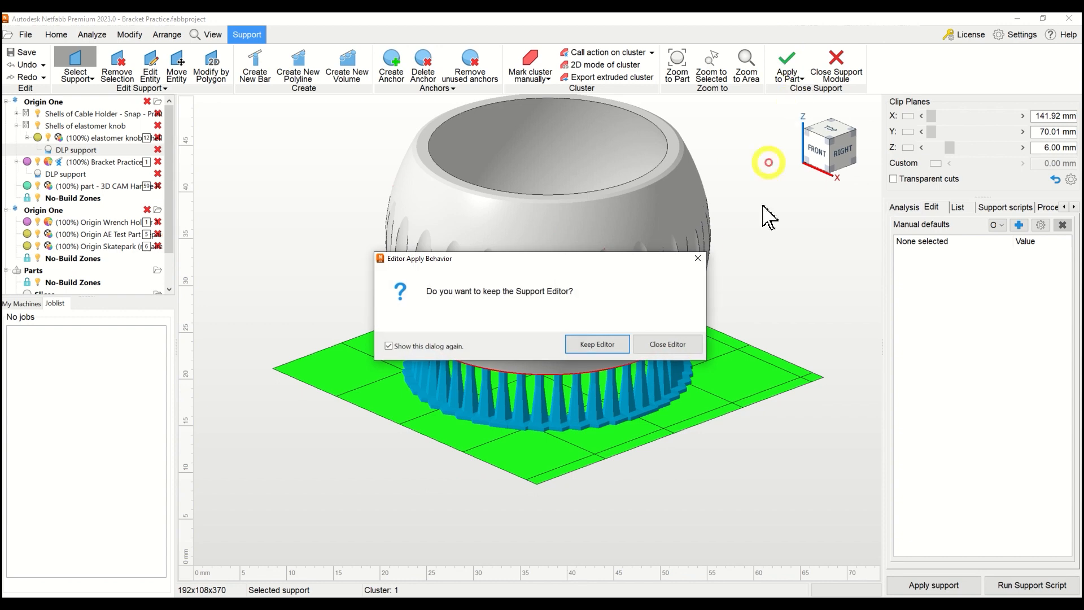
{"action": "left_click", "coordinate": [603, 345]}
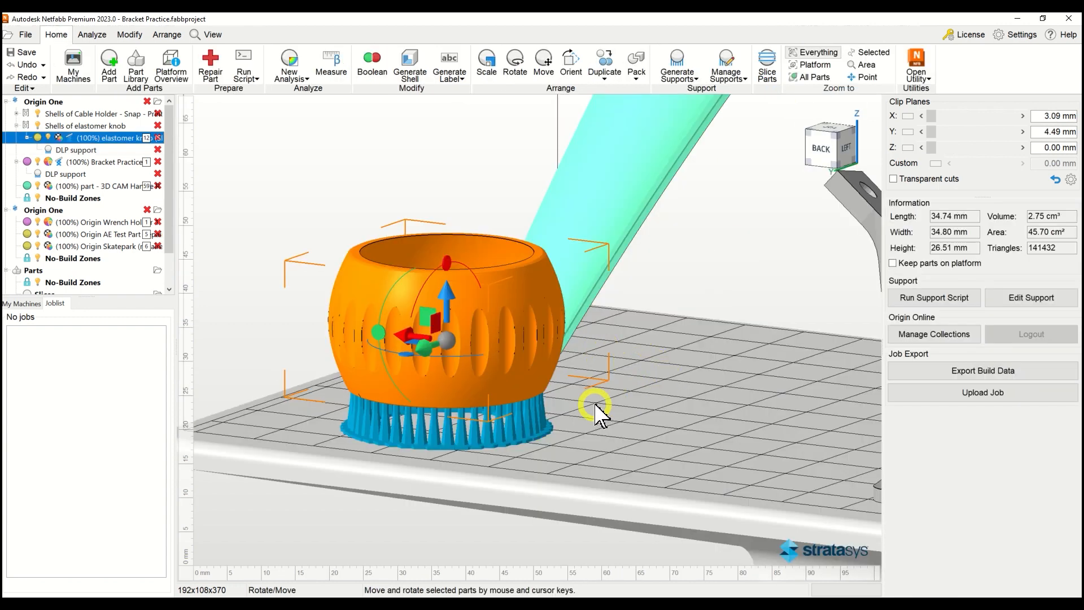
{"action": "scroll", "coordinate": [595, 415], "scroll_direction": "down", "scroll_amount": 5}
{"action": "right_click_drag", "start_coordinate": [649, 375], "coordinate": [544, 390]}
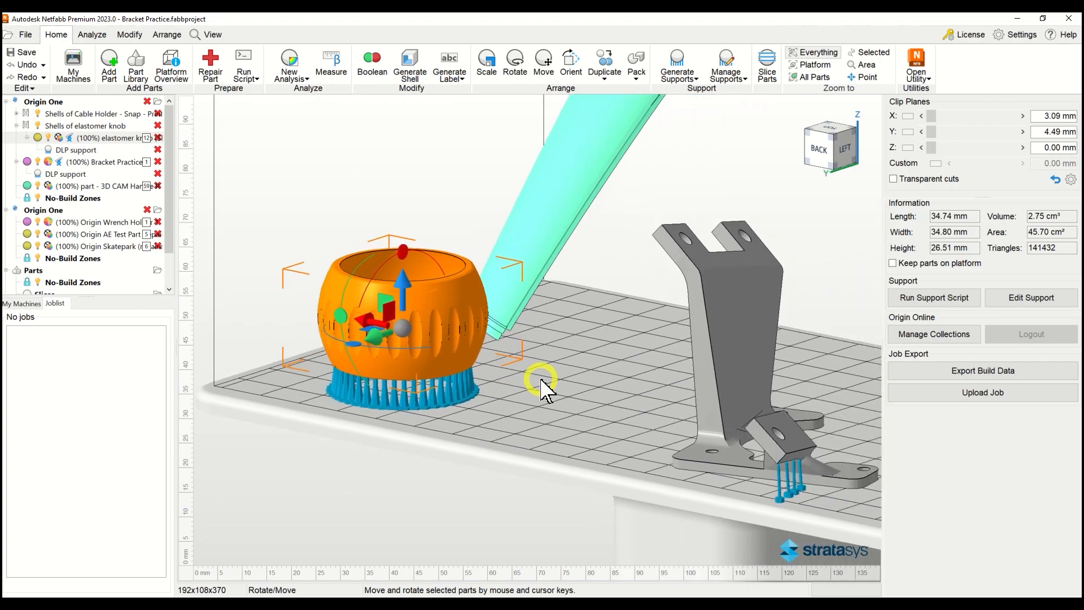